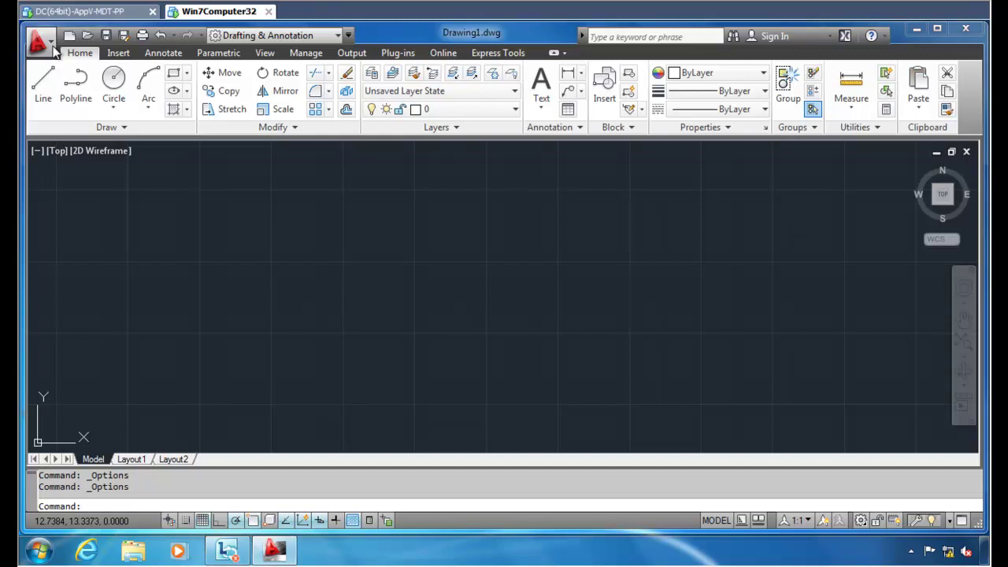
Open AutoCAD 2012's Options dialog from the application menu.
{"action": "left_click", "coordinate": [52, 46]}
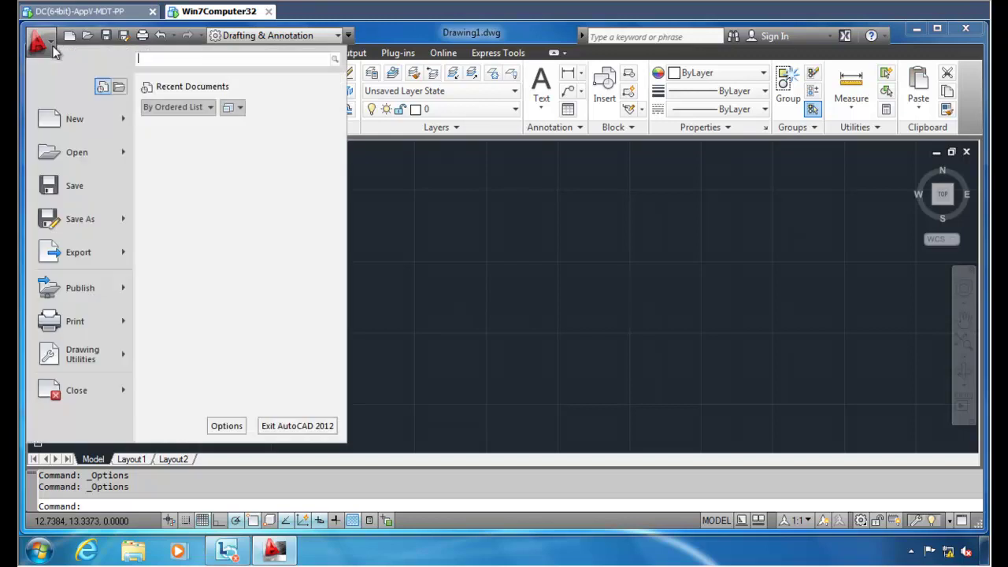
{"action": "left_click", "coordinate": [236, 427]}
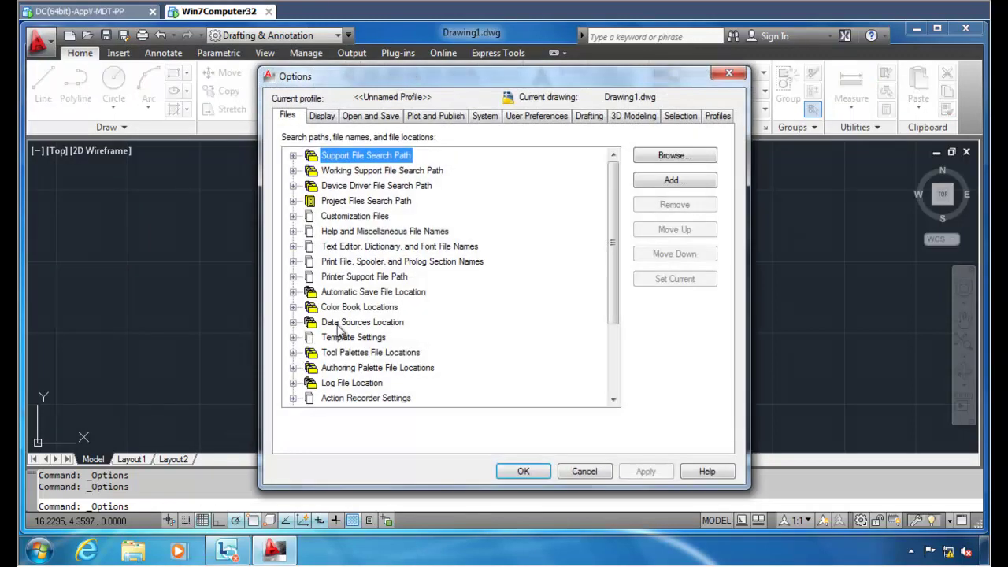
Look through every Options tab from Display to Profiles, then return to Display.
{"action": "left_click", "coordinate": [325, 118]}
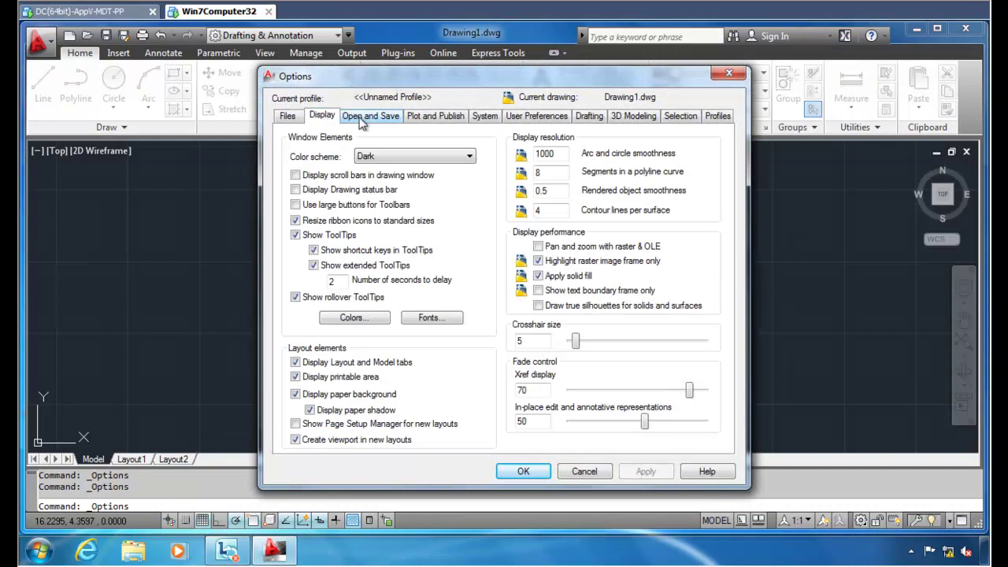
{"action": "left_click", "coordinate": [365, 120]}
{"action": "left_click", "coordinate": [421, 117]}
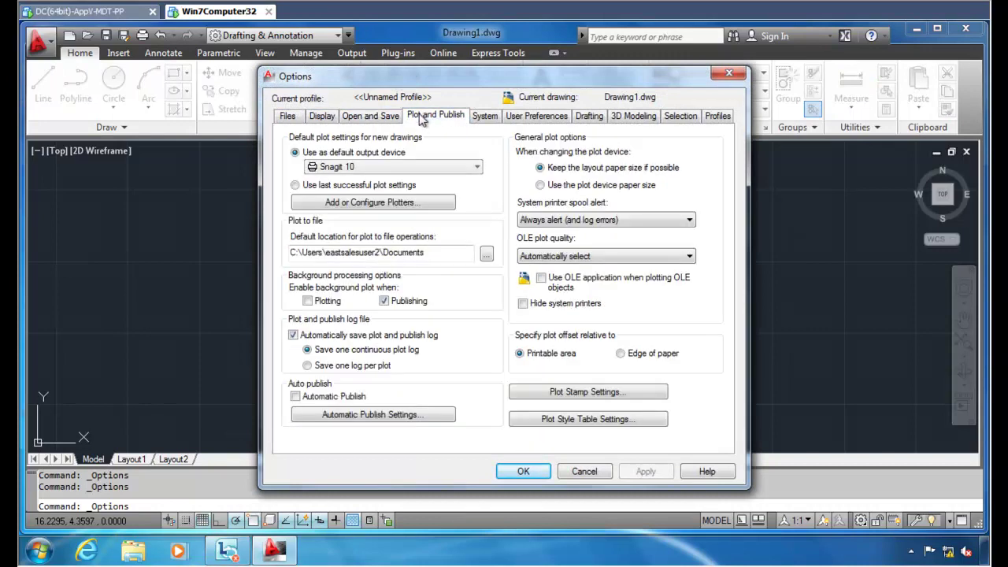
{"action": "left_click", "coordinate": [482, 117]}
{"action": "left_click", "coordinate": [519, 118]}
{"action": "left_click", "coordinate": [585, 122]}
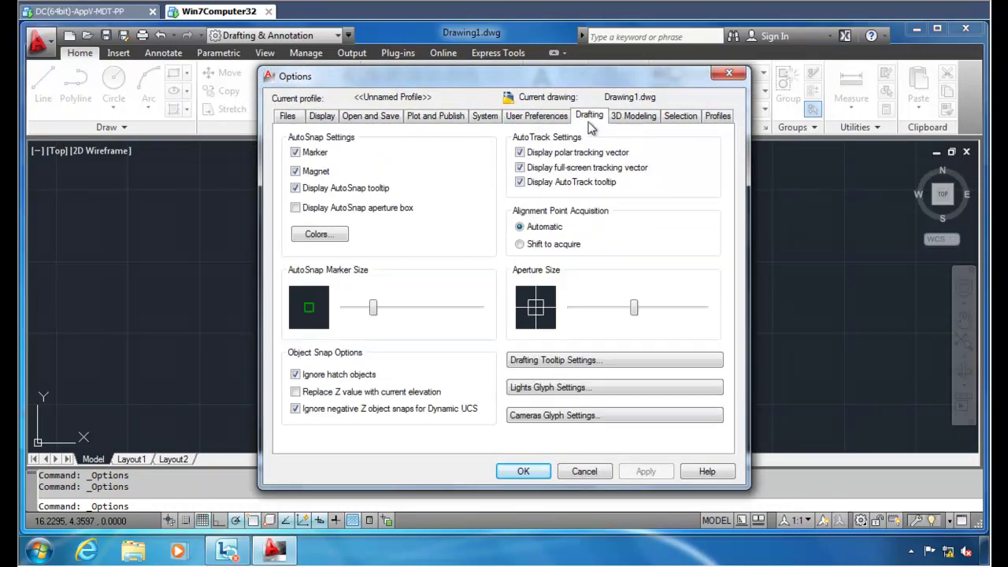
{"action": "left_click", "coordinate": [623, 120]}
{"action": "left_click", "coordinate": [682, 120]}
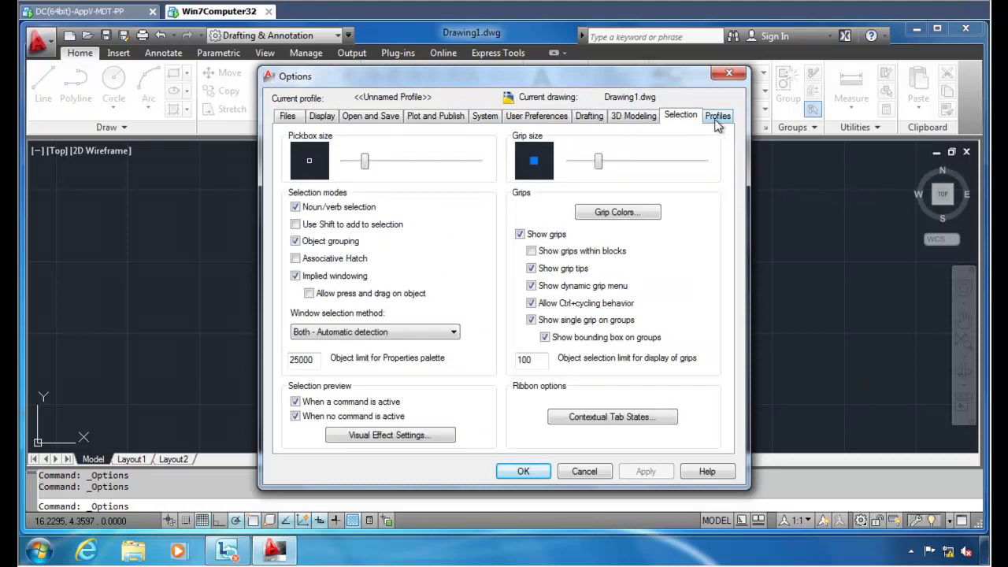
{"action": "left_click", "coordinate": [717, 120]}
{"action": "left_click", "coordinate": [321, 116]}
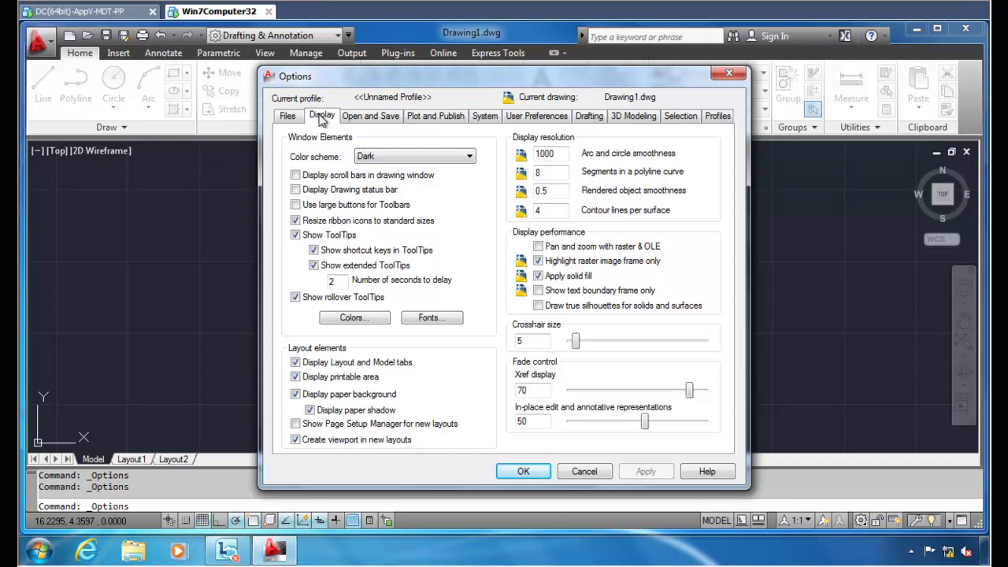
{"action": "left_click", "coordinate": [354, 124]}
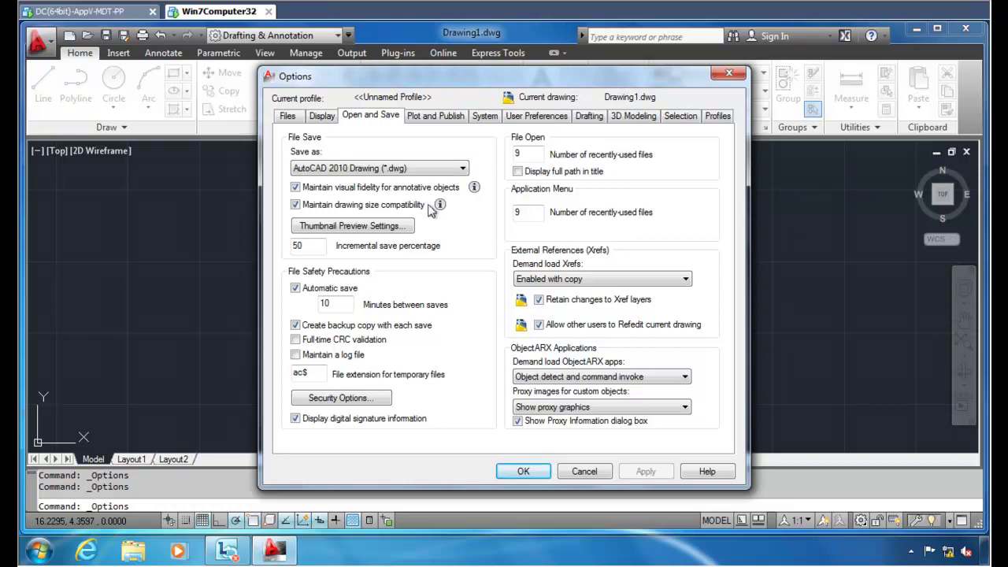
Show the Plot and Publish tab, with Snagit 10 as the default output device.
{"action": "left_click", "coordinate": [435, 118]}
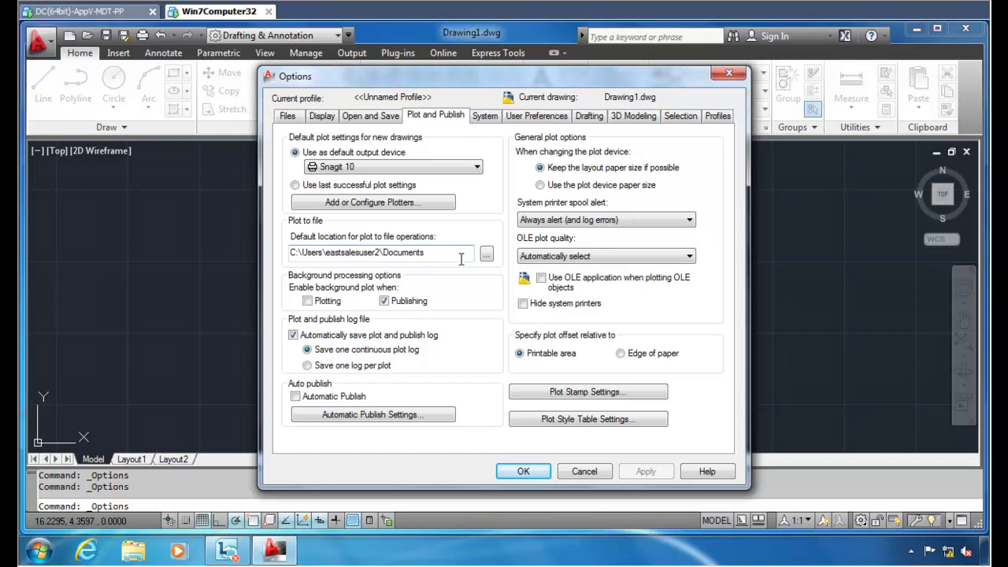
Check the User Preferences source content units list, leaving it at Inches.
{"action": "left_click", "coordinate": [561, 120]}
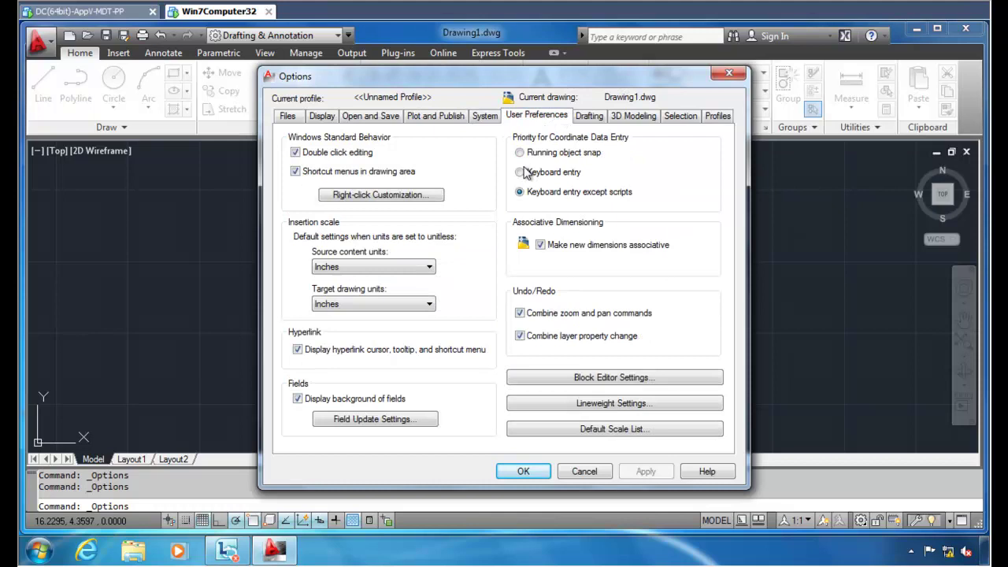
{"action": "left_click", "coordinate": [429, 268]}
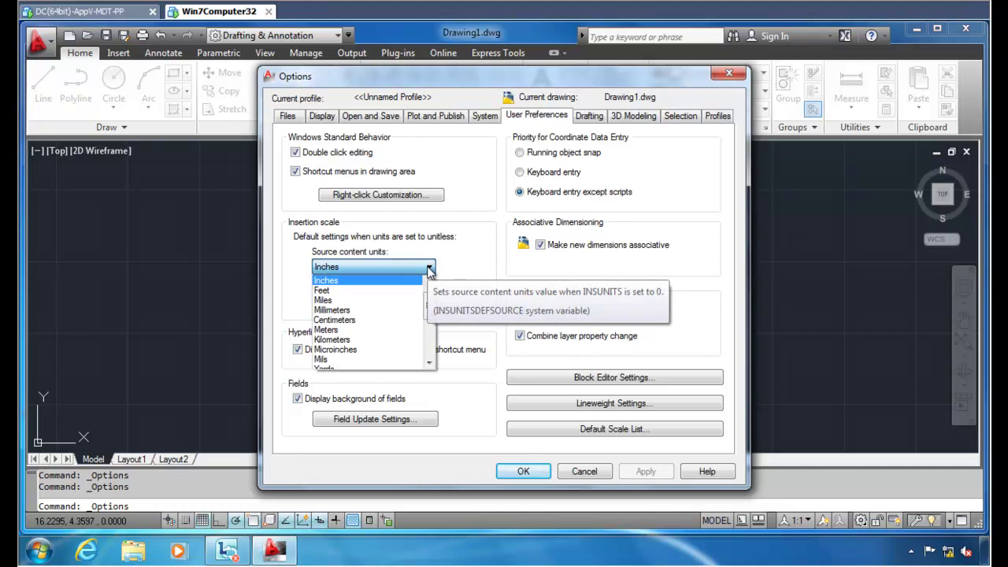
{"action": "left_click", "coordinate": [430, 270]}
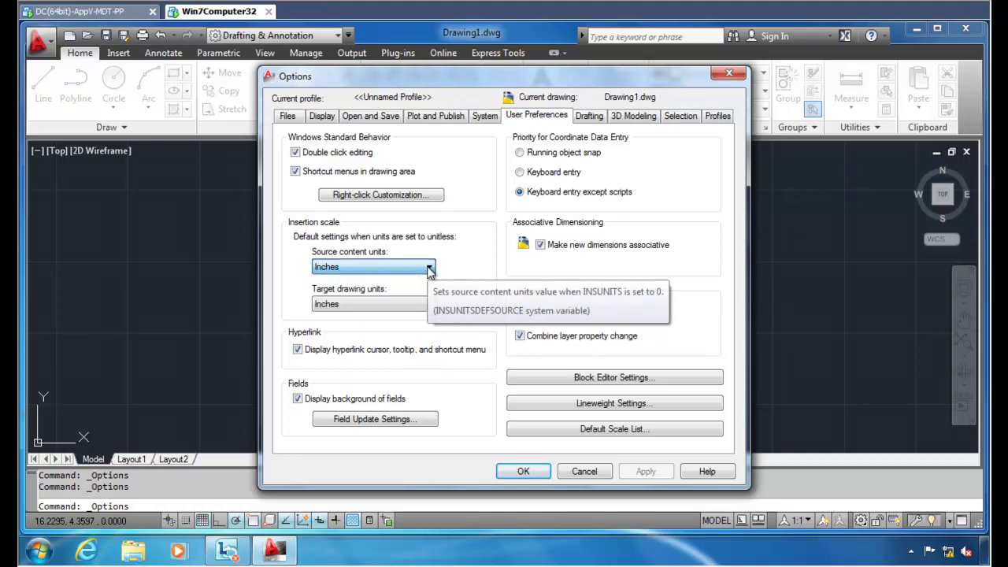
{"action": "left_click", "coordinate": [429, 269]}
{"action": "left_click", "coordinate": [429, 270]}
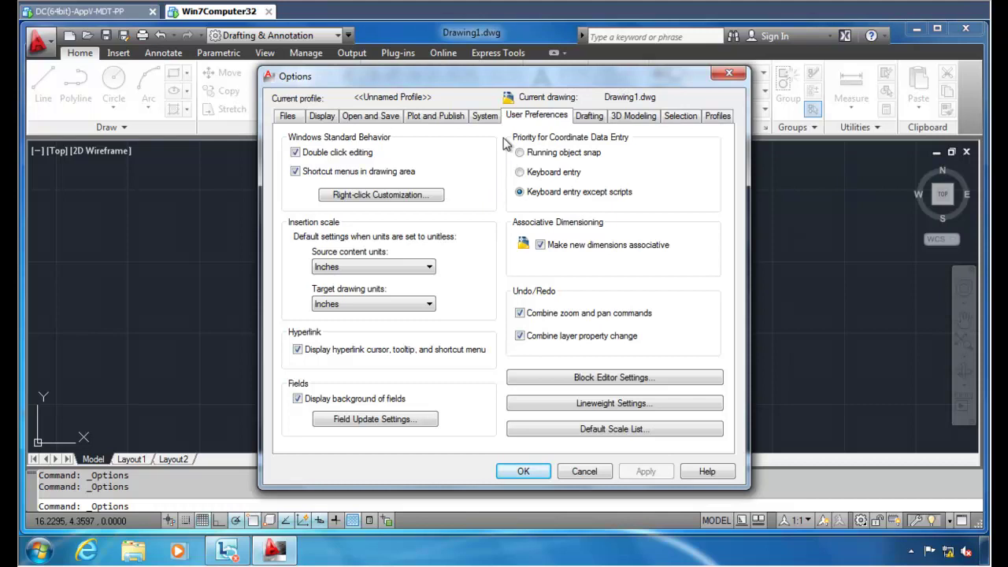
View the System tab, then close Options without saving changes.
{"action": "left_click", "coordinate": [484, 116]}
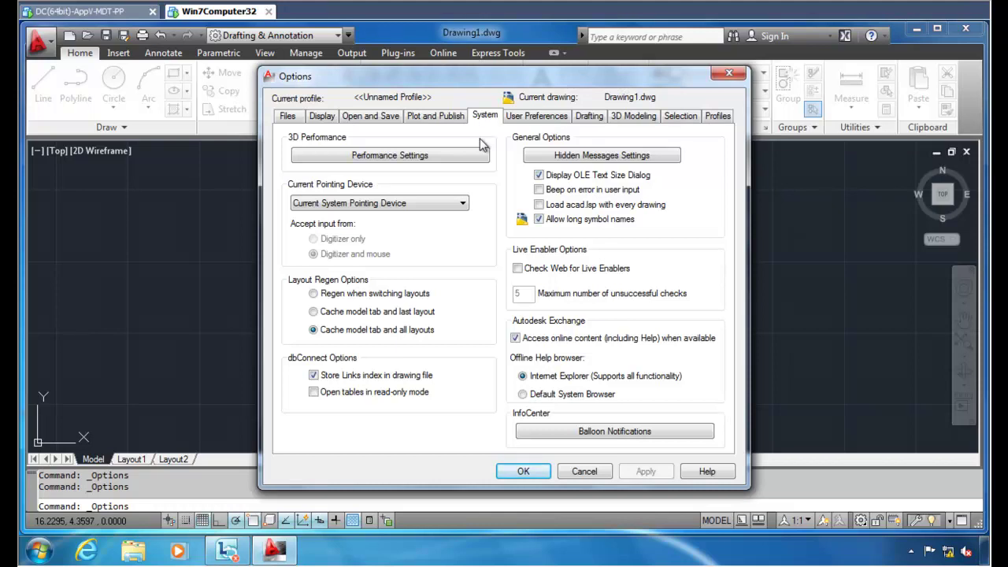
{"action": "key", "text": "Escape"}
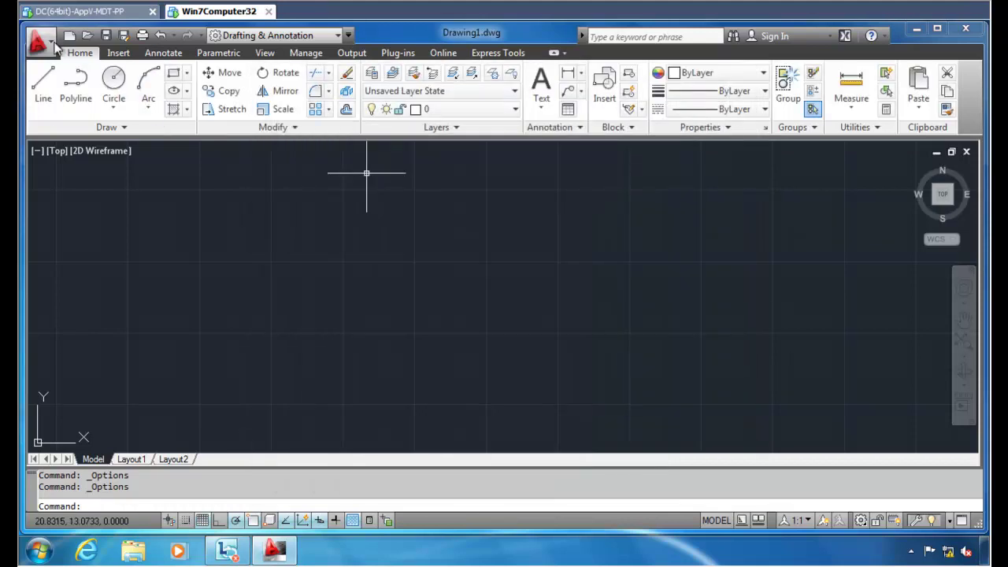
{"action": "left_click", "coordinate": [37, 41]}
Exit AutoCAD and open the PreConfigured PolicyPaks\Autocad 2012 folder on the right half.
{"action": "left_click", "coordinate": [273, 425]}
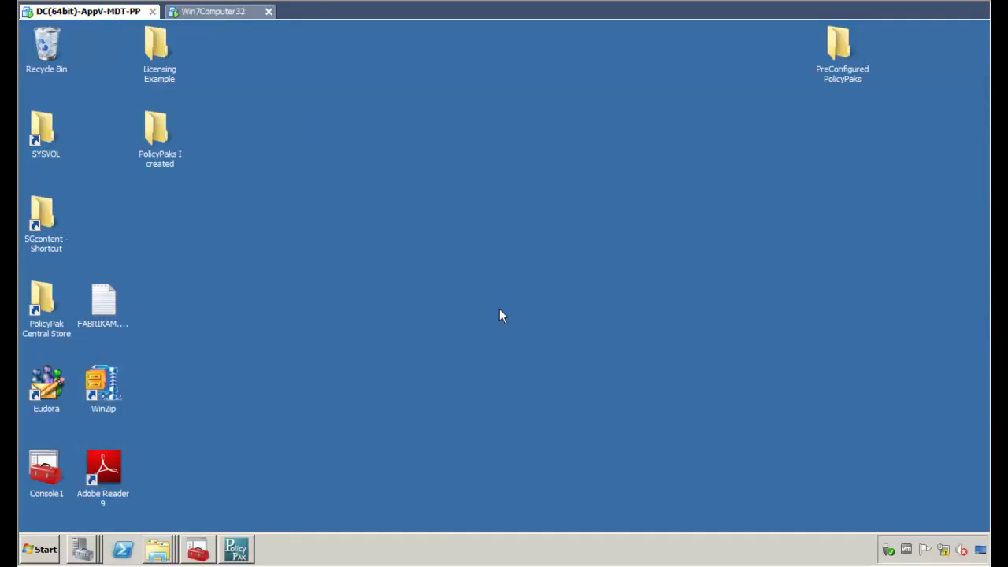
{"action": "double_click", "coordinate": [843, 75]}
{"action": "key", "text": "super+Right"}
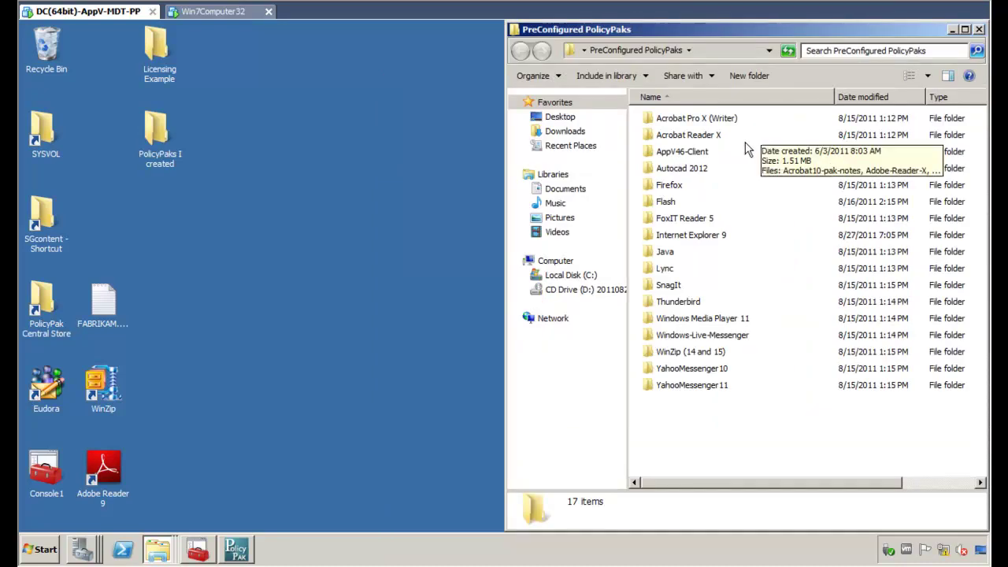
{"action": "left_click", "coordinate": [693, 177]}
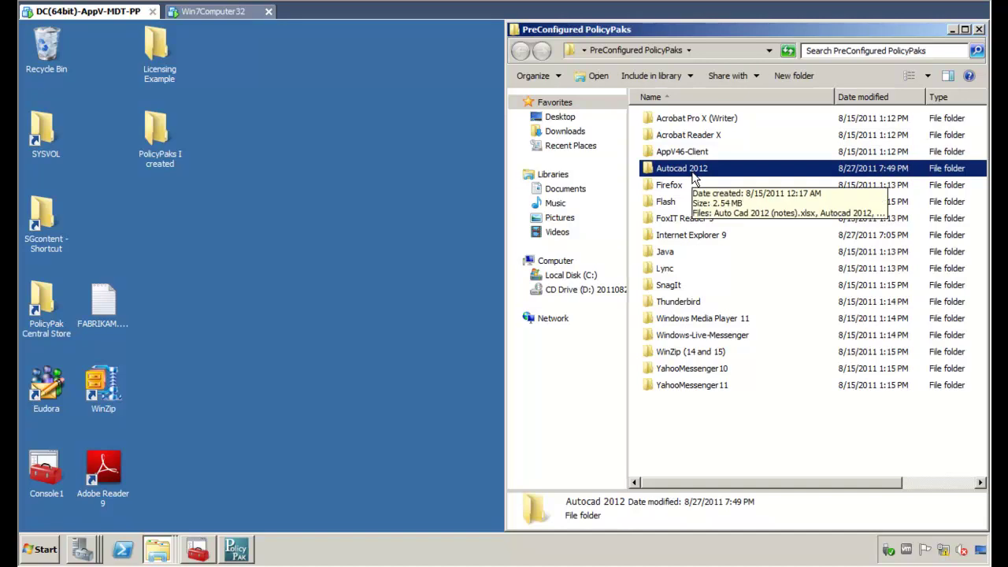
{"action": "double_click", "coordinate": [693, 176]}
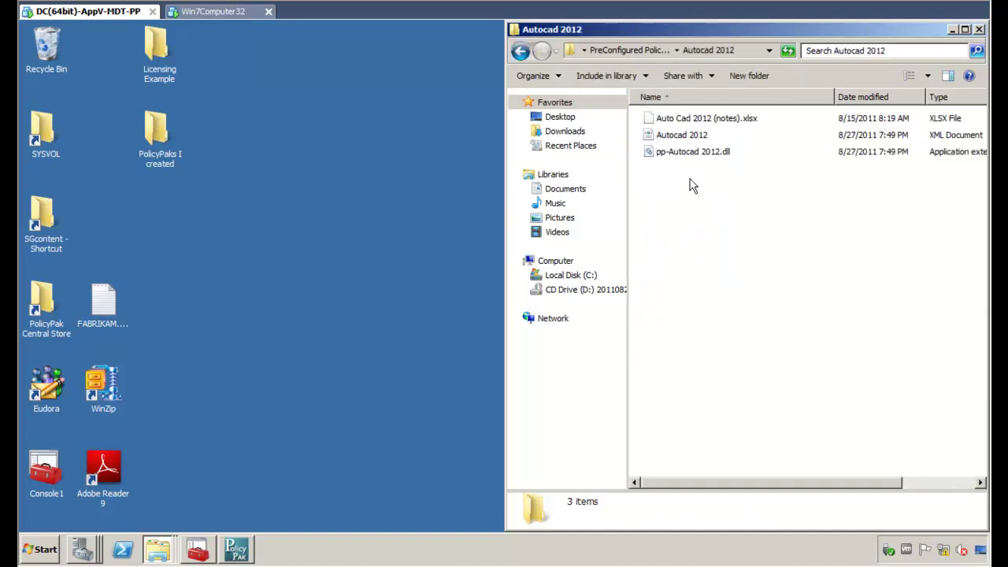
Open the Program Files (x86)\PolicyPak\Extensions folder via Start menu search.
{"action": "left_click", "coordinate": [43, 553]}
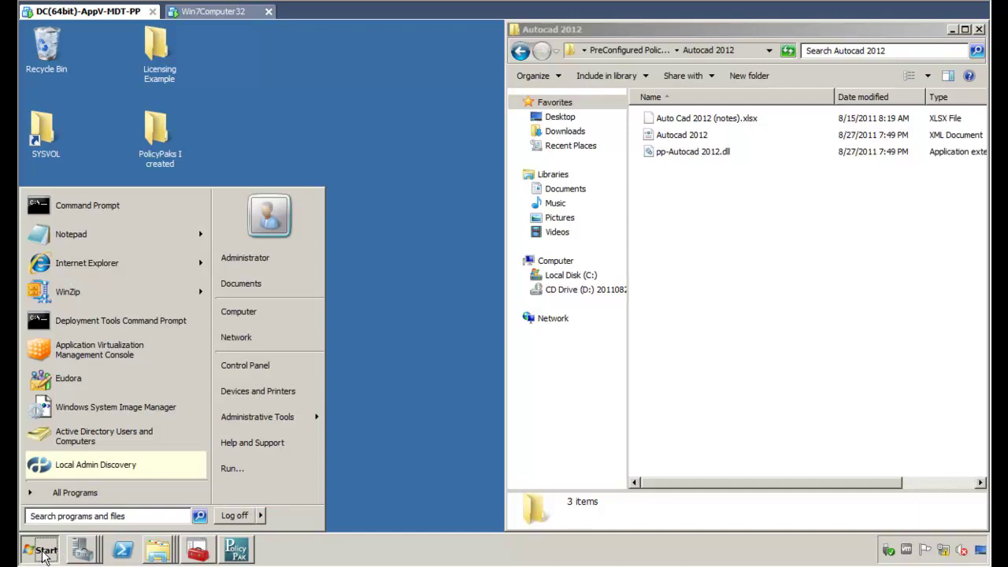
{"action": "type", "text": "c:\\pro"}
{"action": "key", "text": "Down"}
{"action": "key", "text": "Down"}
{"action": "key", "text": "Down"}
{"action": "key", "text": "Return"}
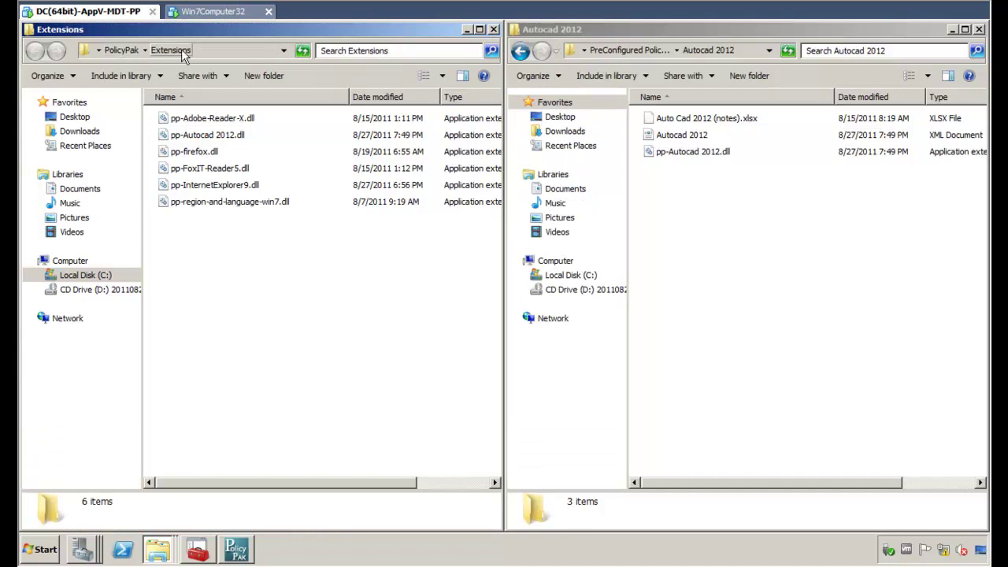
Copy pp-Autocad 2012.dll into the Extensions folder, replacing the existing file.
{"action": "left_click", "coordinate": [738, 307]}
{"action": "left_click", "coordinate": [675, 152]}
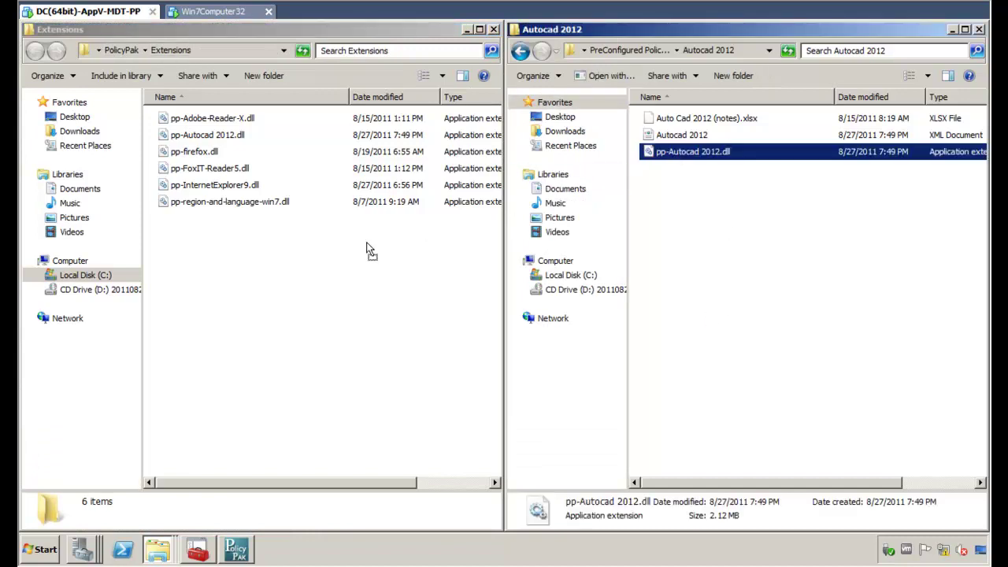
{"action": "right_click", "coordinate": [312, 271]}
{"action": "left_click", "coordinate": [331, 277]}
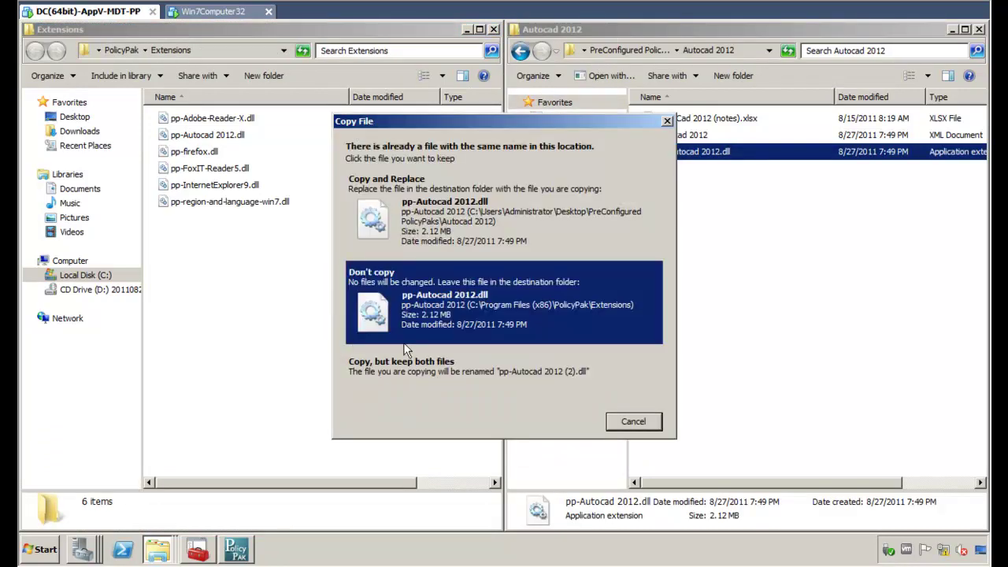
{"action": "left_click", "coordinate": [472, 230]}
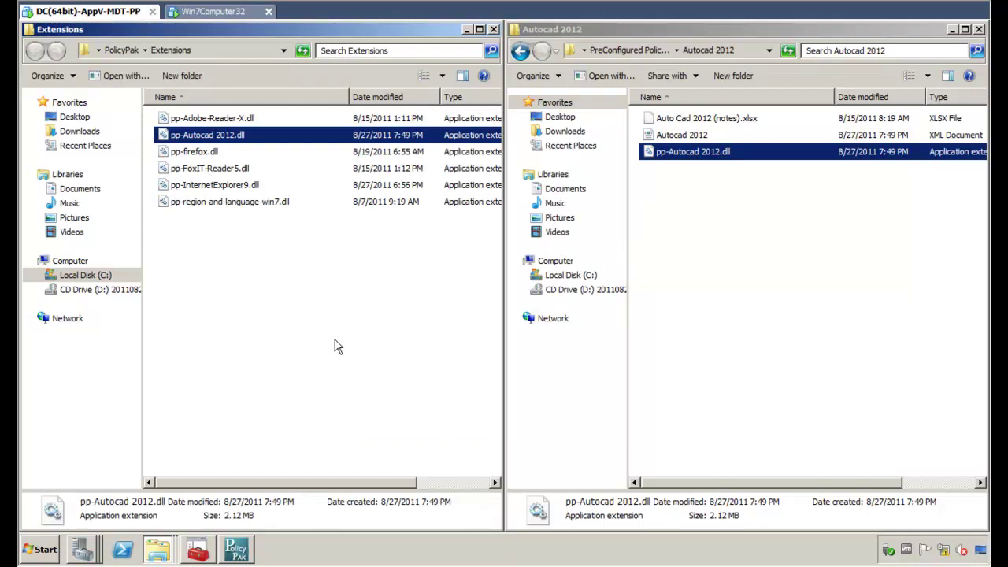
Close both the Extensions and Autocad 2012 Explorer windows.
{"action": "left_click", "coordinate": [335, 368]}
{"action": "key", "text": "alt+F4"}
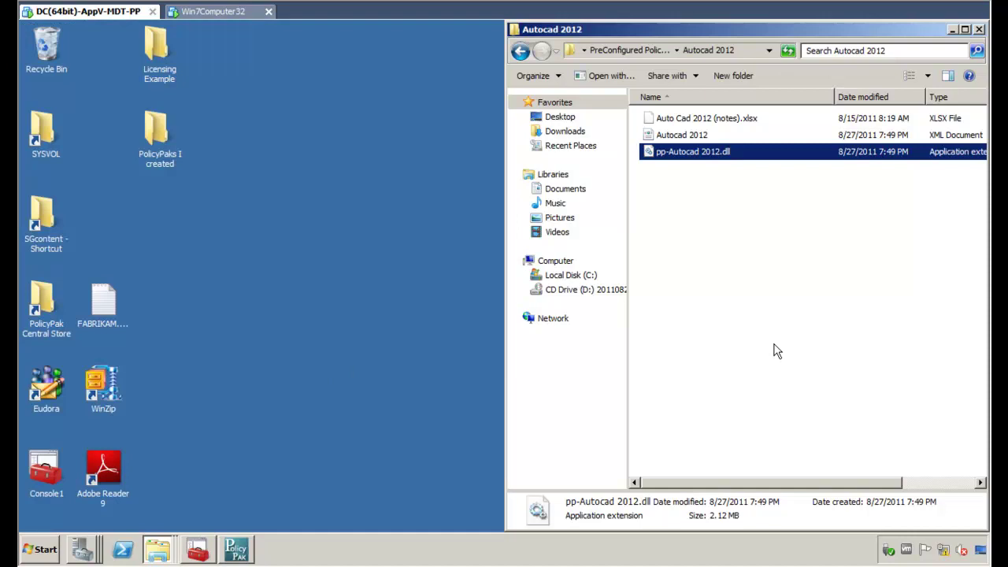
{"action": "key", "text": "alt+F4"}
Create GPO 'Manage Autocad using Group Policy and PolicyPak' linked to East Sales Users and edit it.
{"action": "left_click", "coordinate": [197, 549]}
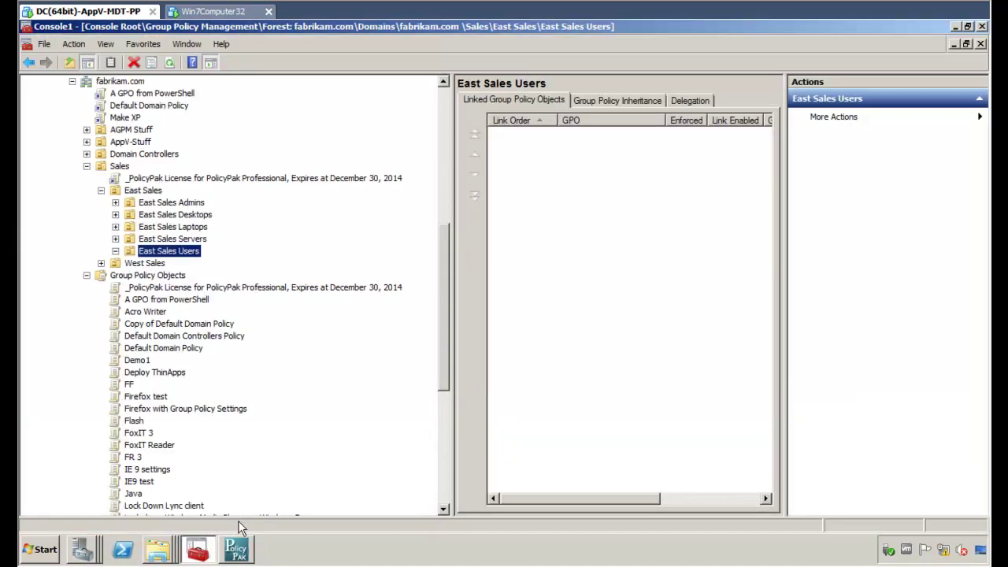
{"action": "right_click", "coordinate": [187, 253]}
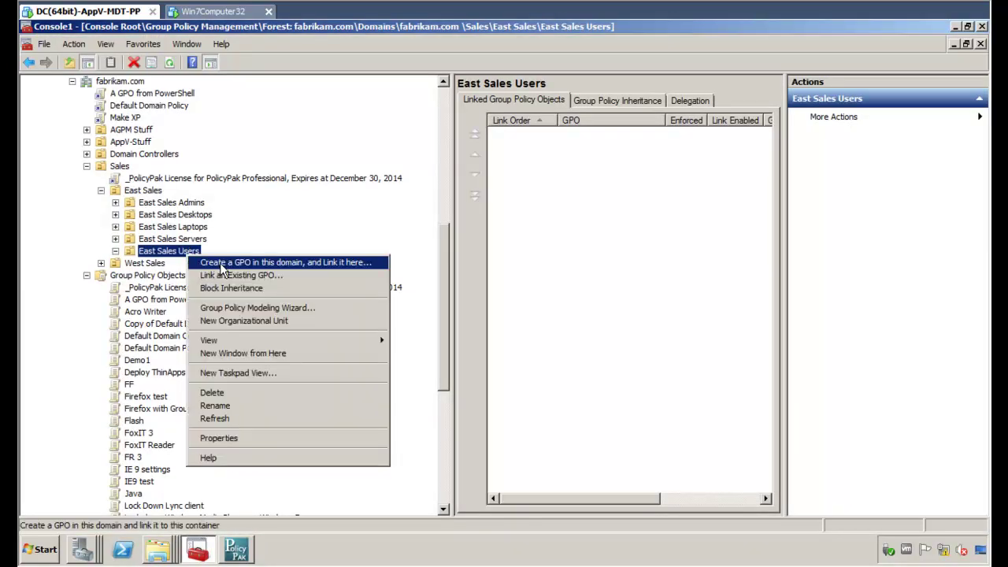
{"action": "left_click", "coordinate": [219, 263]}
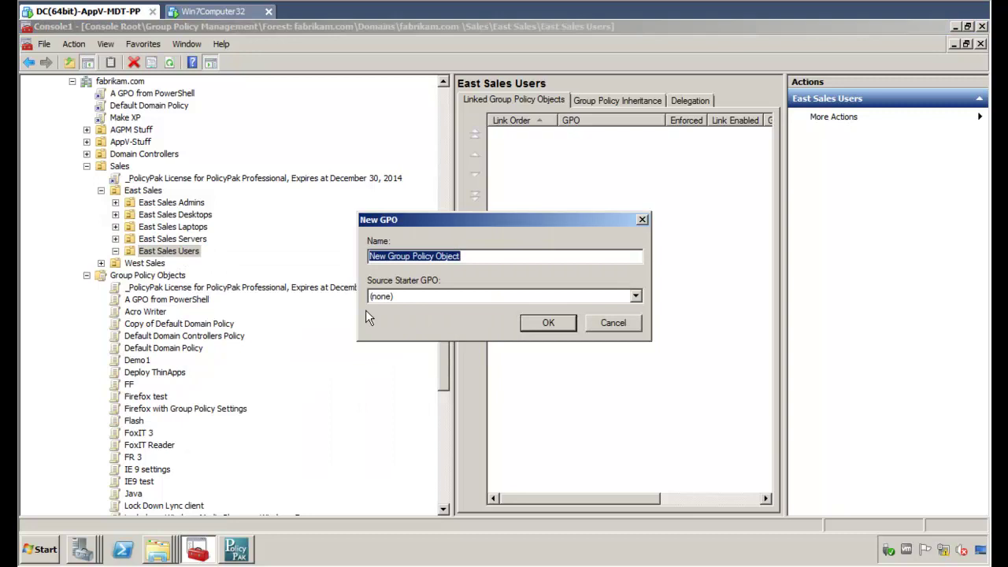
{"action": "type", "text": "Manage Au"}
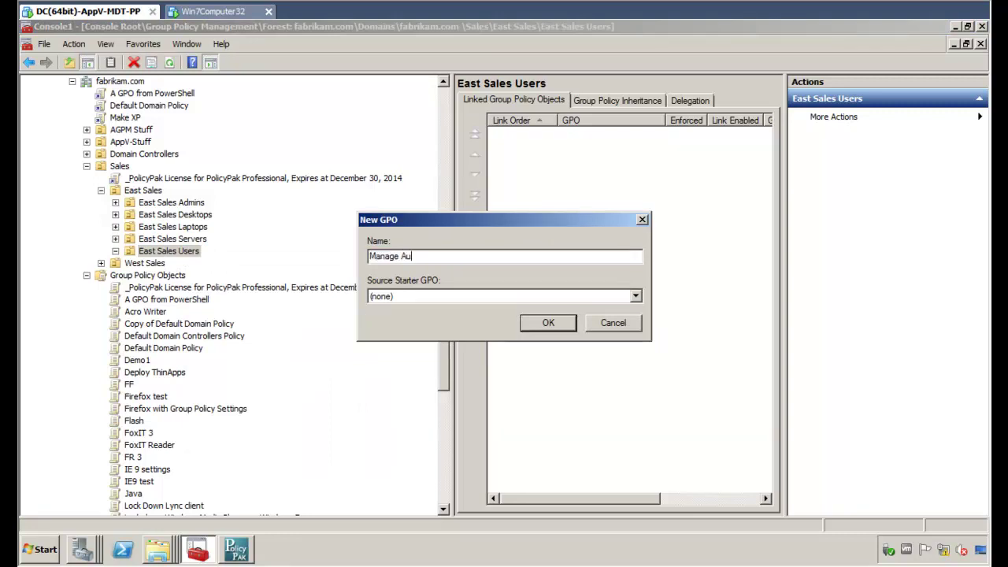
{"action": "type", "text": "tocad using Group Policy"}
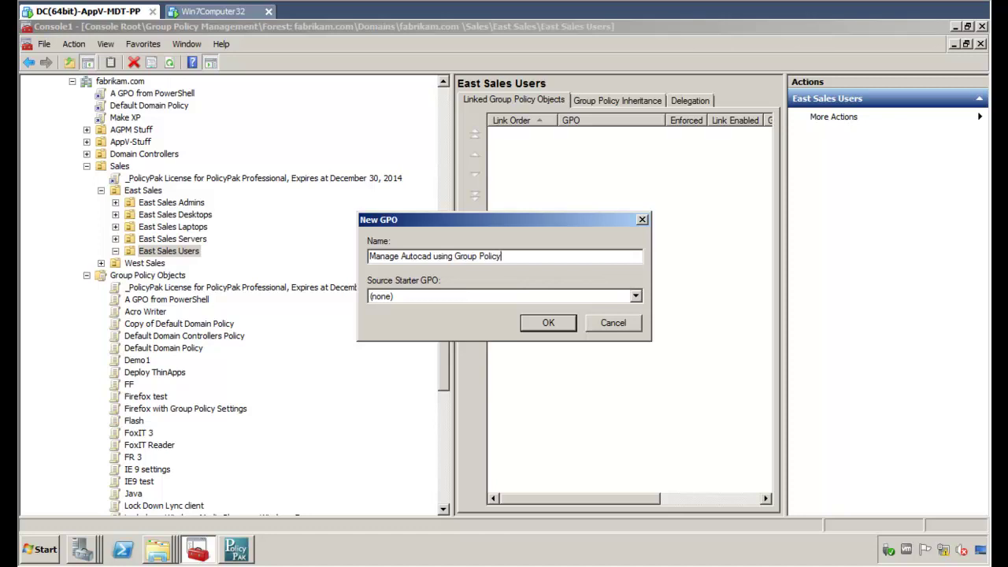
{"action": "type", "text": " and PolicyPak"}
{"action": "key", "text": "Return"}
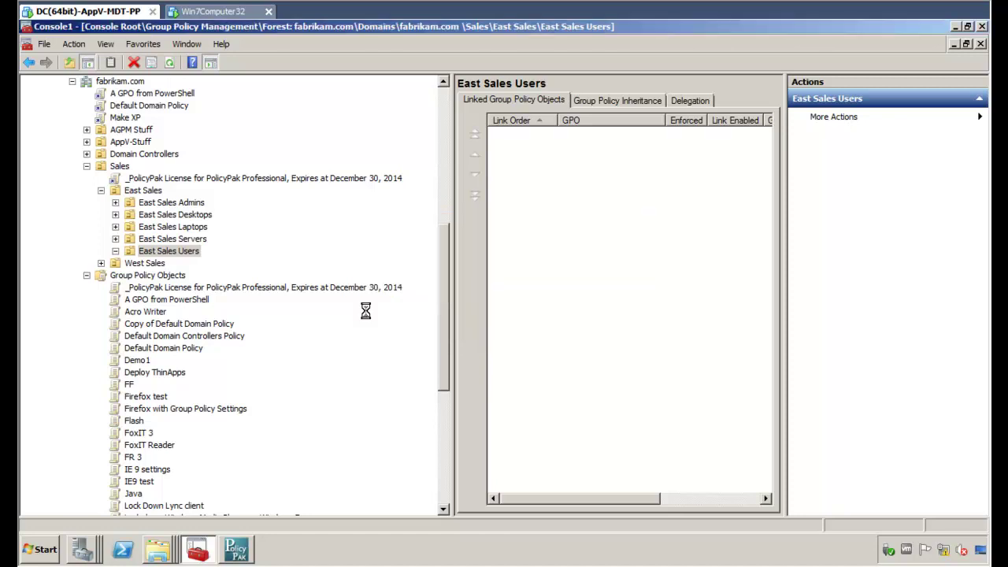
{"action": "right_click", "coordinate": [223, 264]}
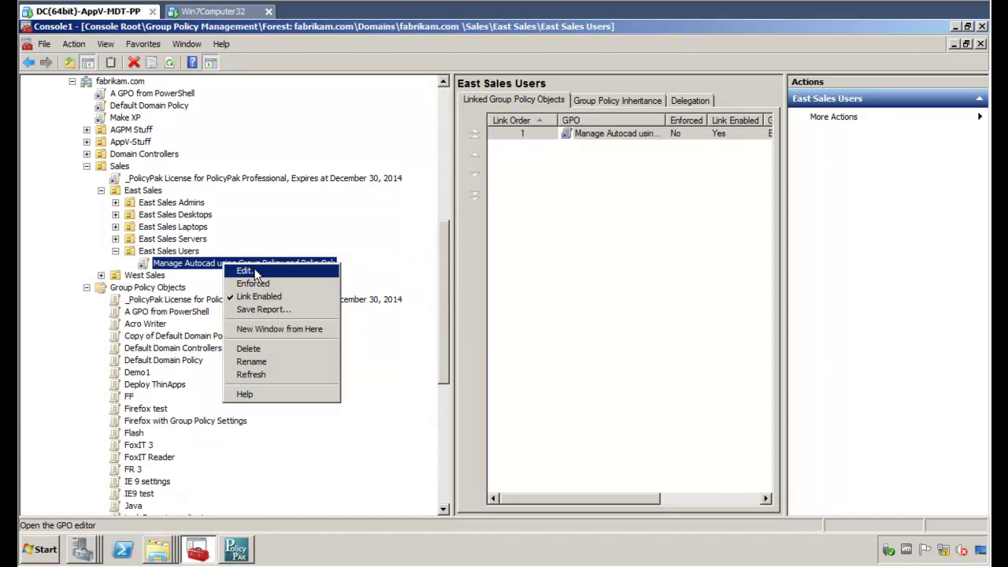
{"action": "left_click", "coordinate": [251, 271]}
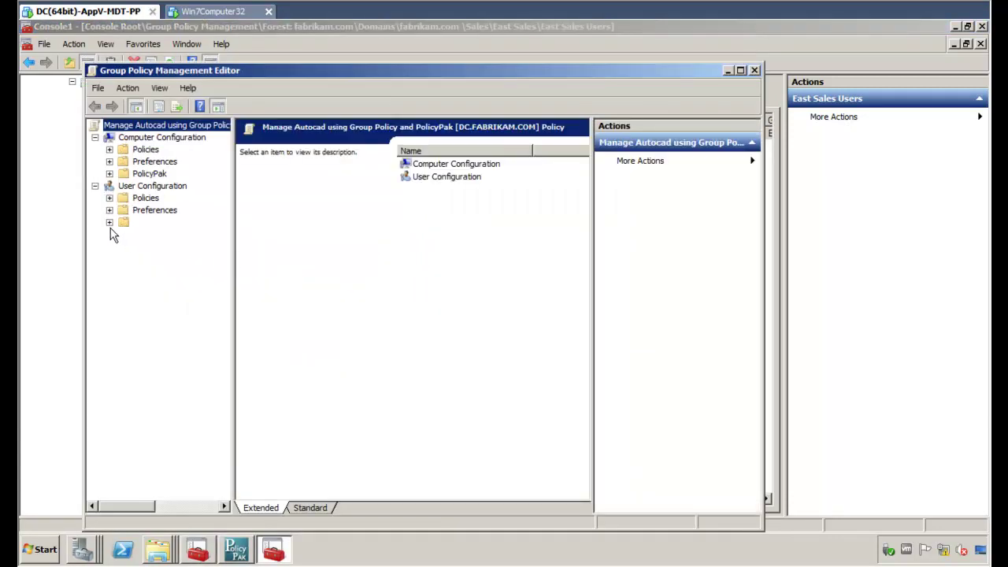
Add a PolicyPak for AutoCAD 2012 entry under User Configuration's PolicyPak Applications.
{"action": "left_click", "coordinate": [110, 223]}
{"action": "left_click", "coordinate": [165, 236]}
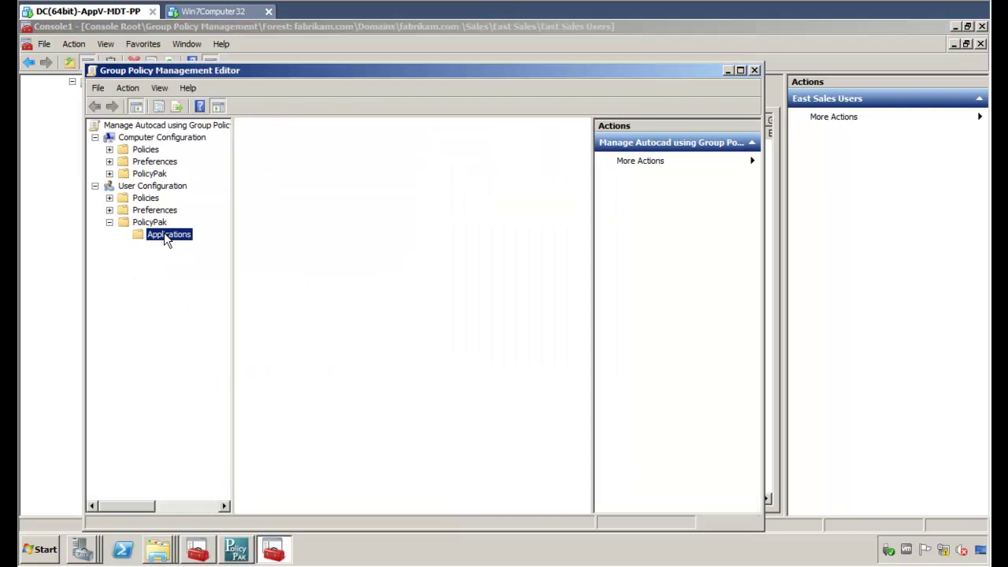
{"action": "right_click", "coordinate": [169, 236]}
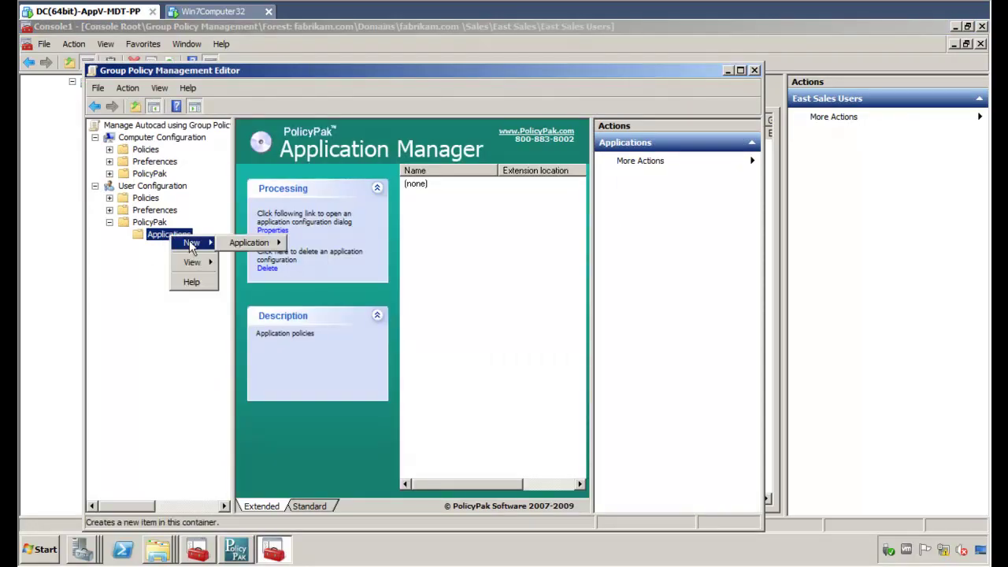
{"action": "mouse_move", "coordinate": [250, 244]}
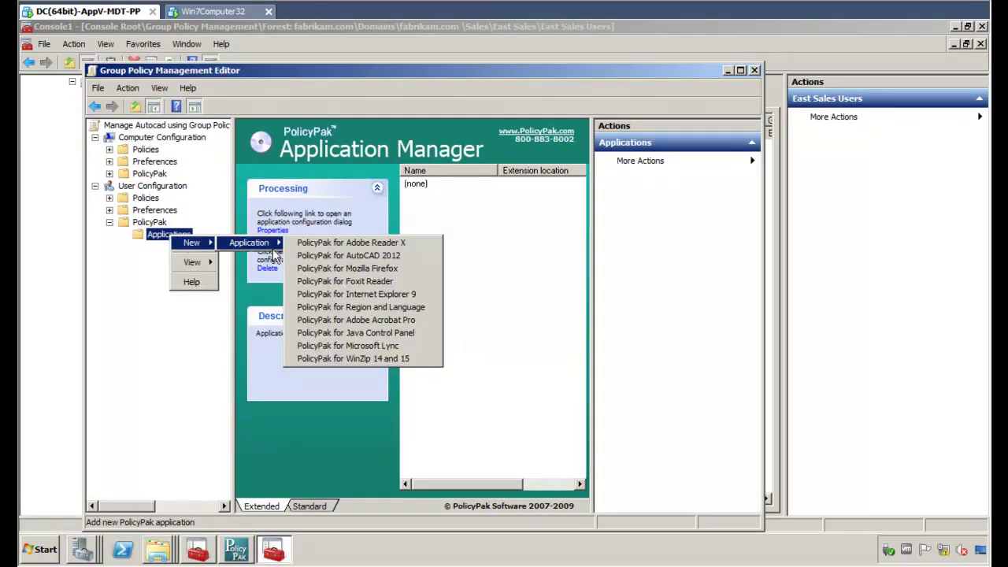
{"action": "left_click", "coordinate": [426, 266]}
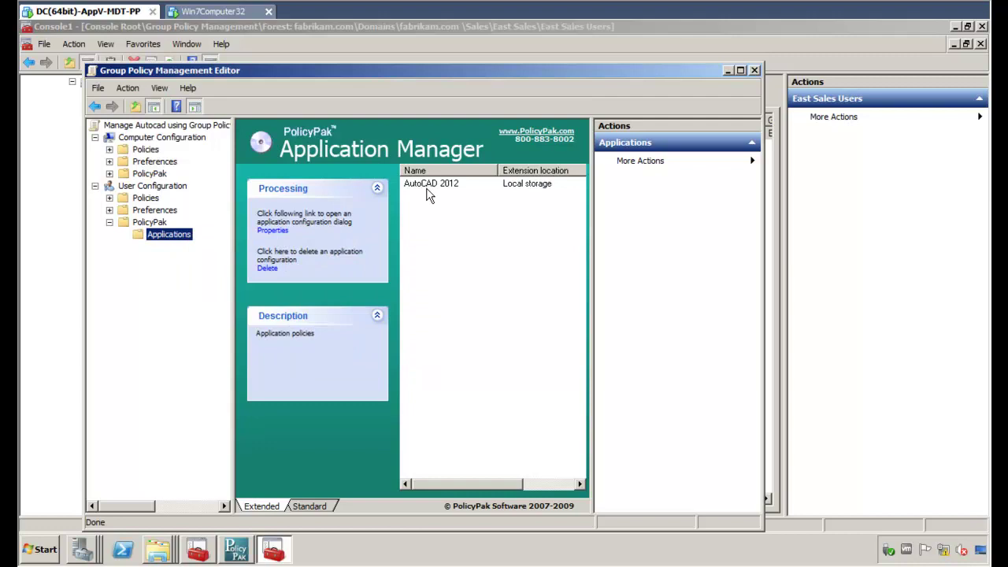
Open the AutoCAD 2012 Settings and review its tabs from Open and Save to Selection.
{"action": "double_click", "coordinate": [422, 72]}
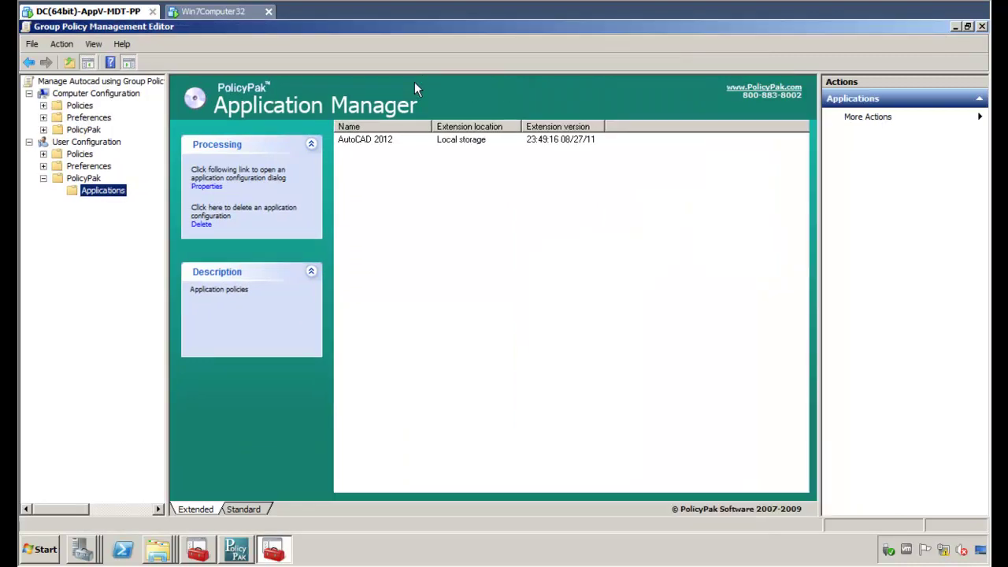
{"action": "double_click", "coordinate": [383, 142]}
{"action": "left_click_drag", "start_coordinate": [384, 81], "coordinate": [523, 77]}
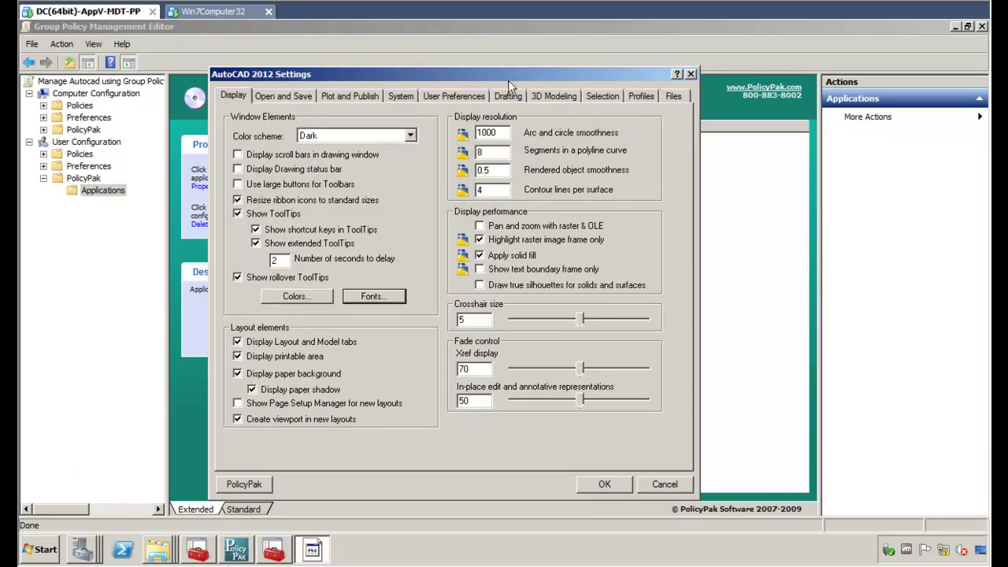
{"action": "left_click", "coordinate": [291, 97]}
{"action": "left_click", "coordinate": [328, 97]}
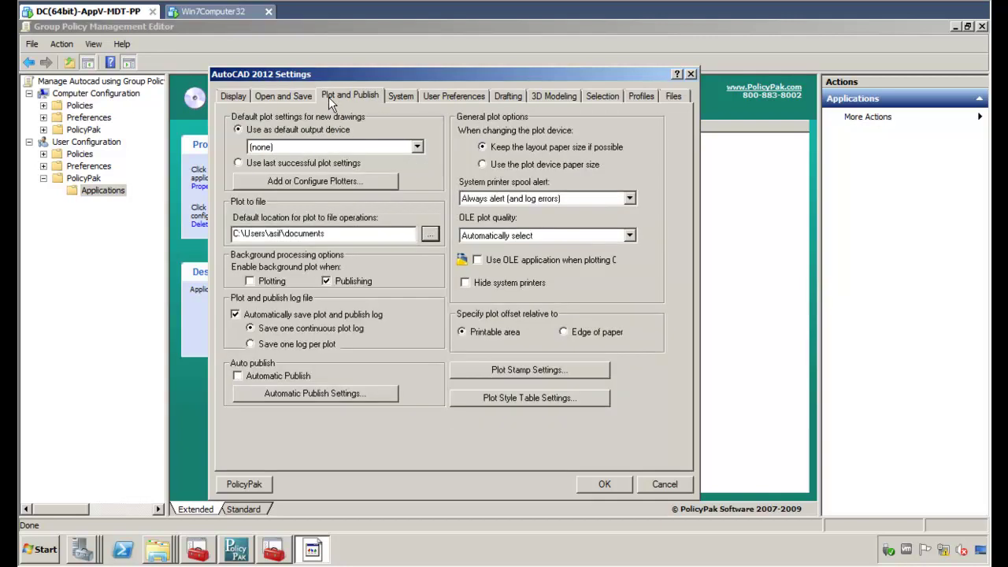
{"action": "left_click", "coordinate": [399, 98]}
{"action": "left_click", "coordinate": [448, 96]}
{"action": "left_click", "coordinate": [509, 96]}
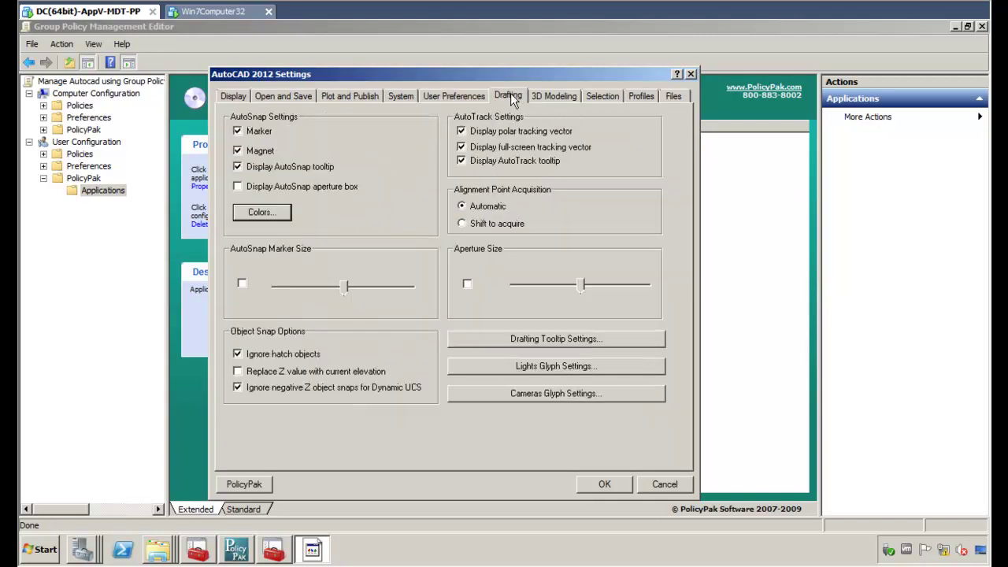
{"action": "left_click", "coordinate": [554, 96]}
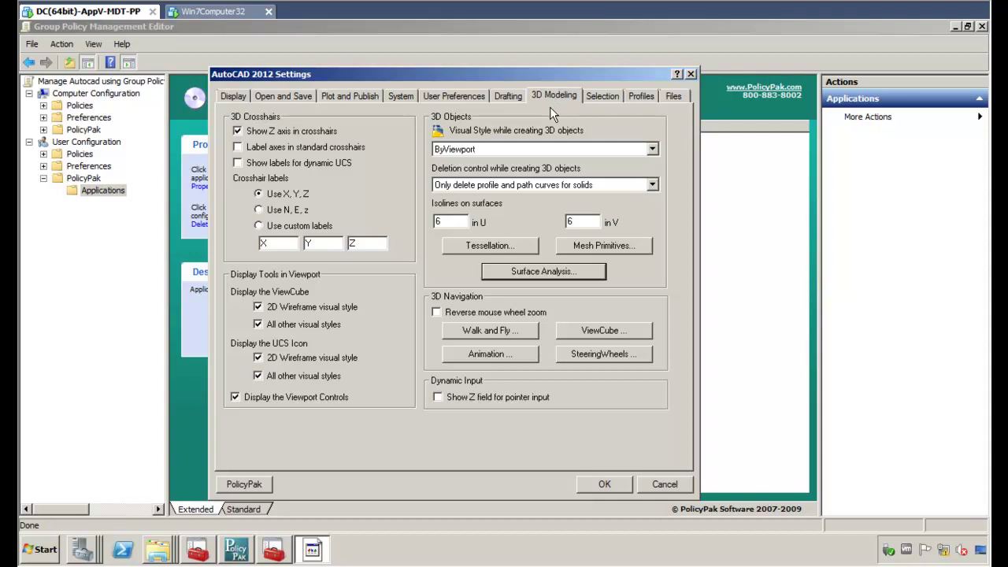
{"action": "left_click", "coordinate": [604, 95]}
On the Open and Save tab, enable Automatic save every 4 minutes.
{"action": "left_click", "coordinate": [640, 95]}
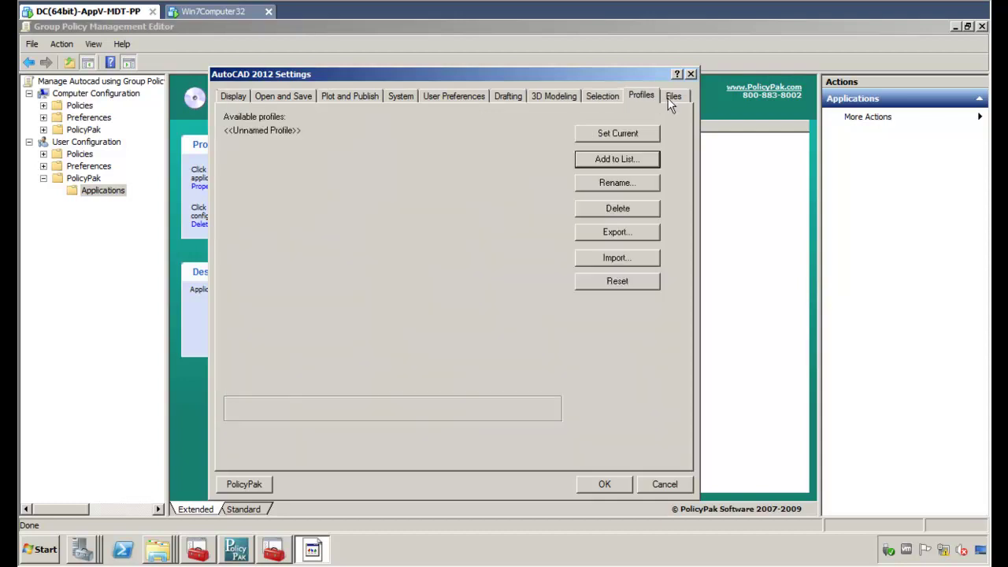
{"action": "left_click", "coordinate": [672, 97]}
{"action": "left_click", "coordinate": [234, 95]}
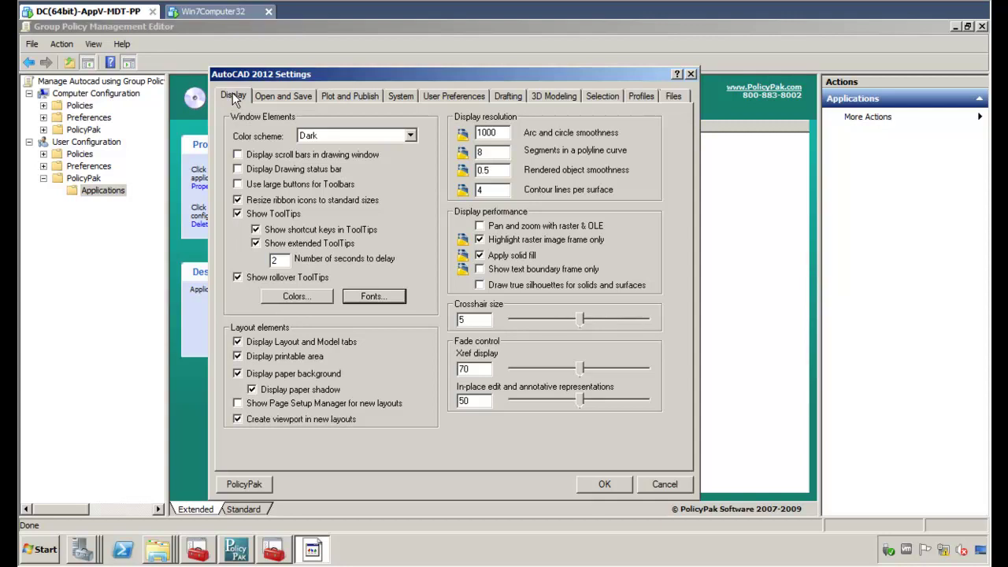
{"action": "left_click", "coordinate": [282, 95]}
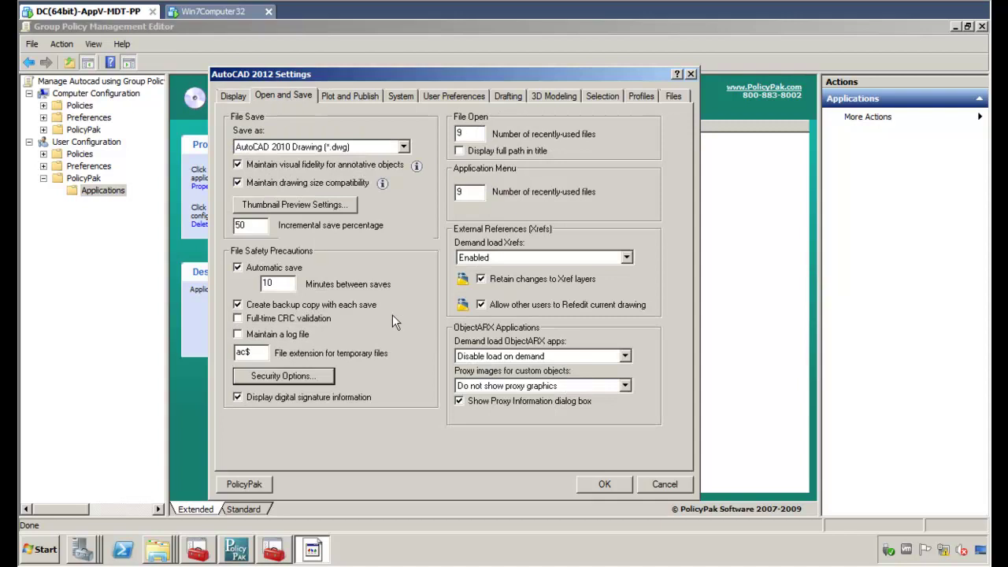
{"action": "double_click", "coordinate": [267, 272]}
{"action": "double_click", "coordinate": [268, 283]}
{"action": "type", "text": "4"}
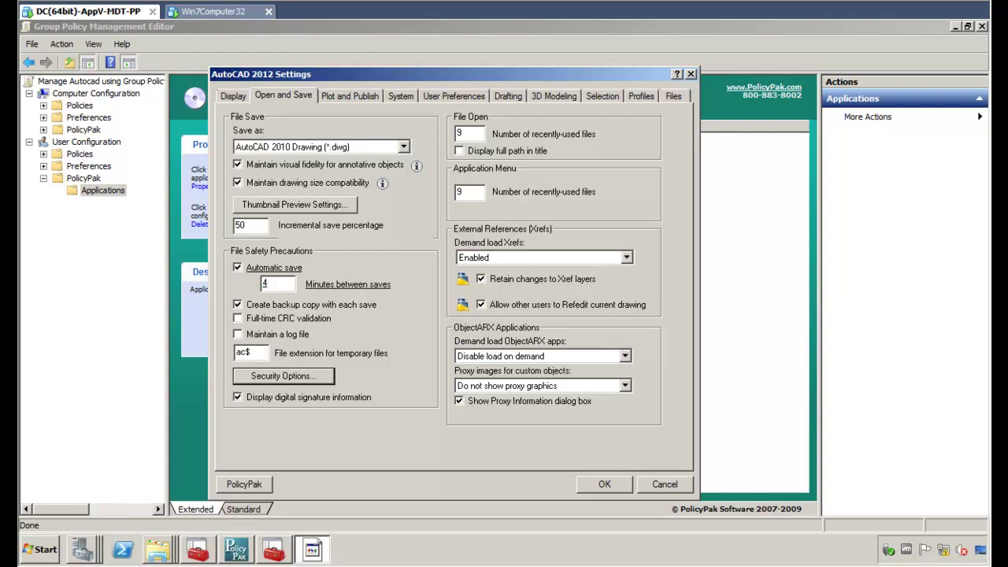
Disable the Automatic save, save interval and backup copy controls for users.
{"action": "right_click", "coordinate": [294, 271]}
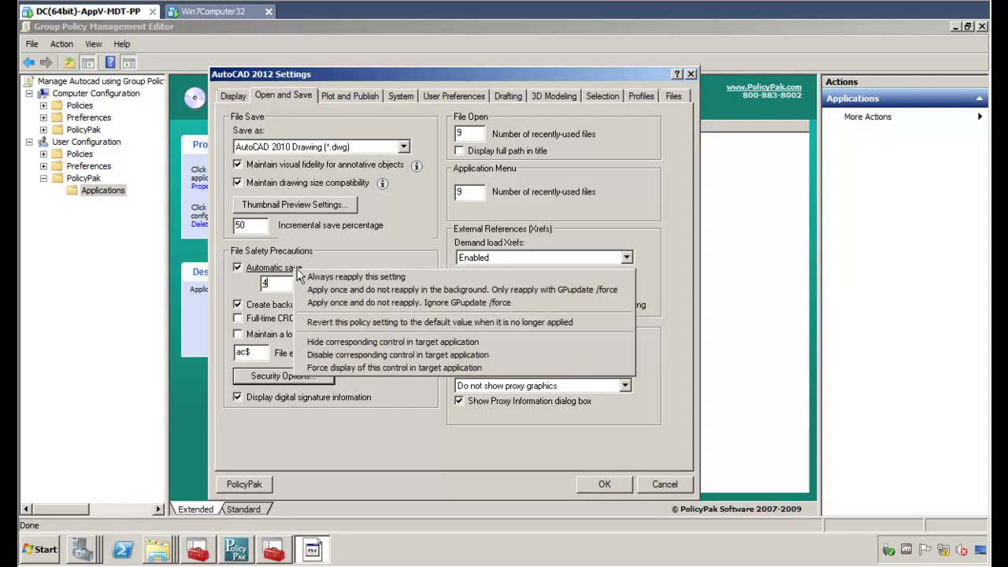
{"action": "left_click", "coordinate": [494, 358]}
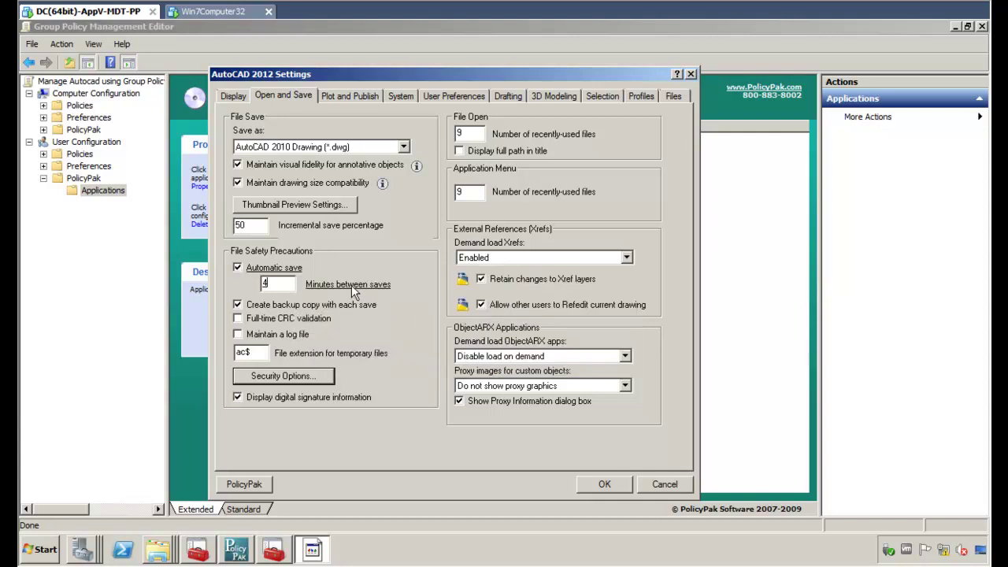
{"action": "right_click", "coordinate": [276, 285]}
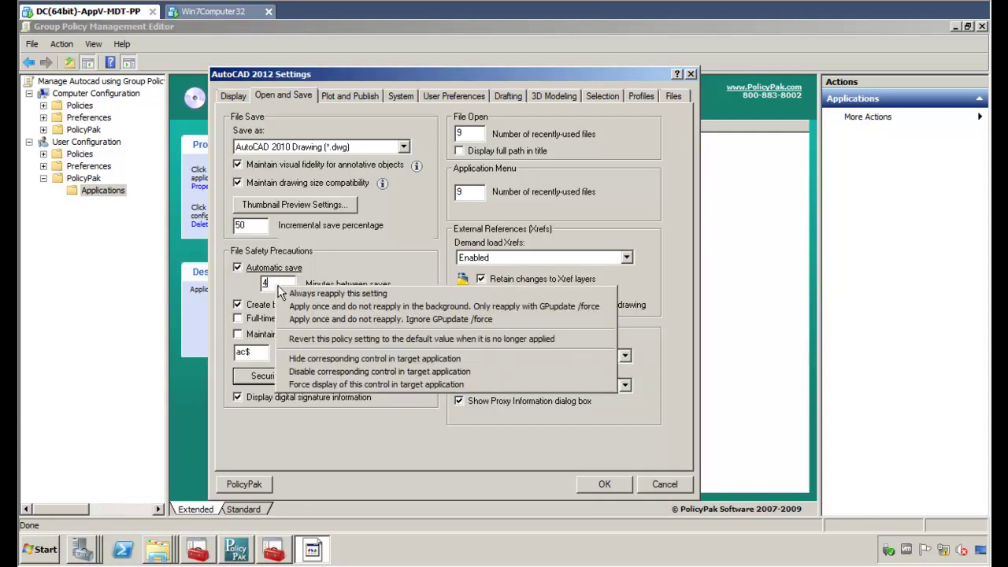
{"action": "left_click", "coordinate": [352, 374]}
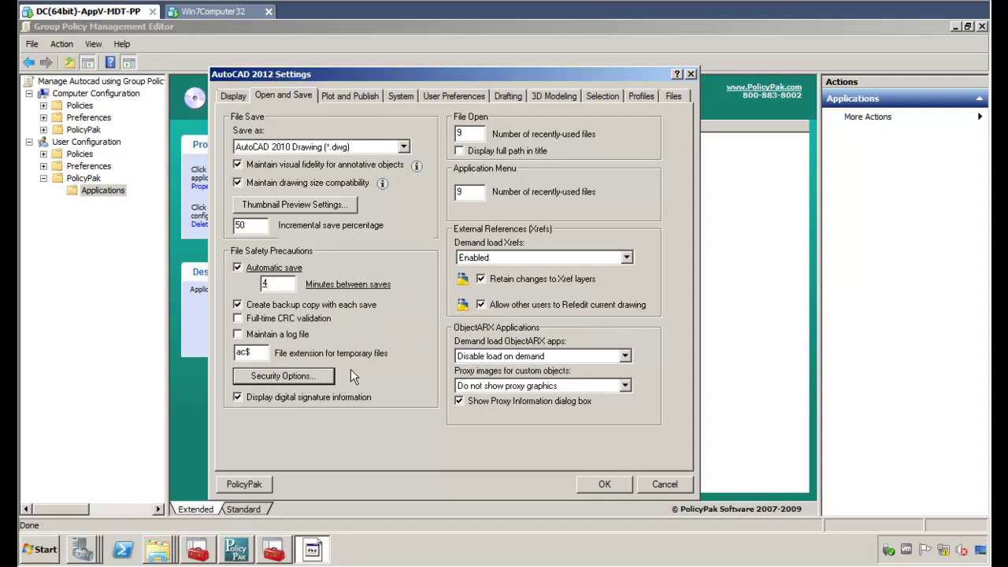
{"action": "right_click", "coordinate": [336, 308]}
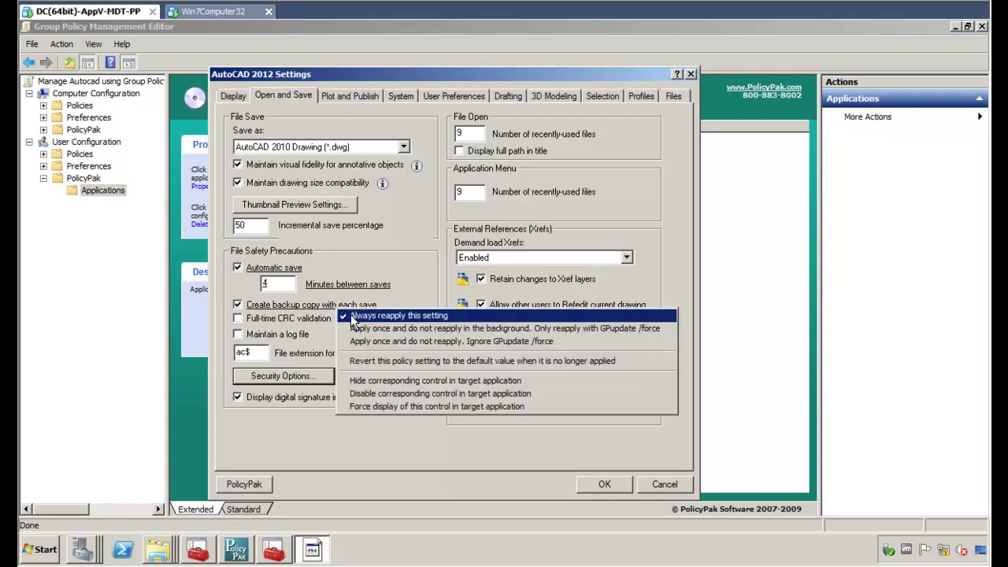
{"action": "left_click", "coordinate": [446, 393]}
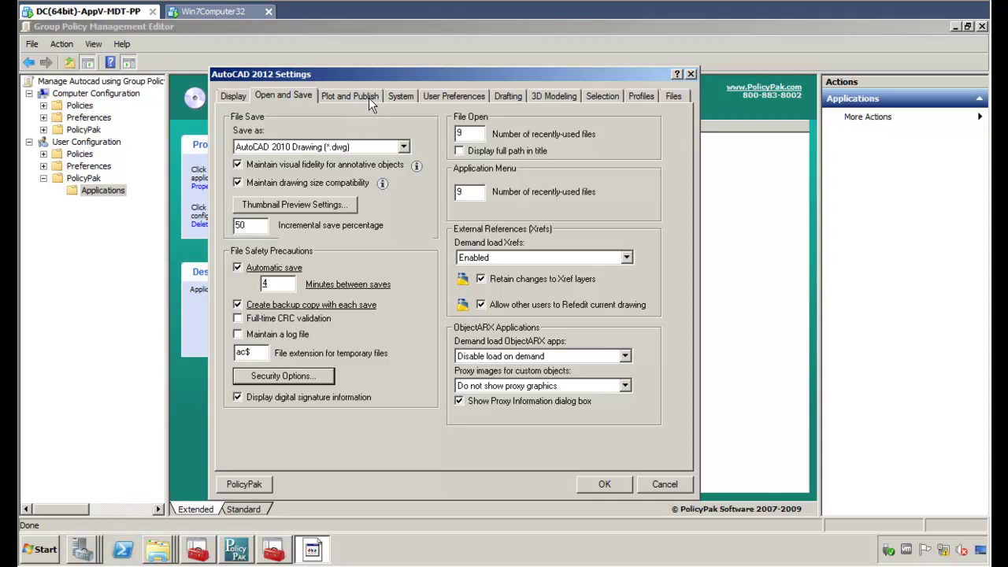
Set insertion units to Centimeters for source content and Millimeters for target drawings.
{"action": "left_click", "coordinate": [452, 96]}
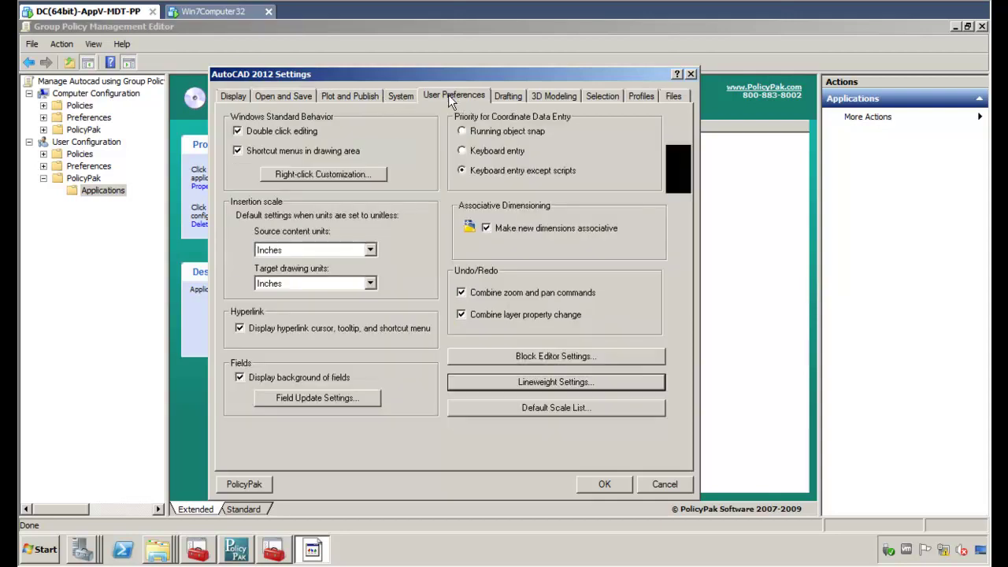
{"action": "left_click", "coordinate": [354, 251]}
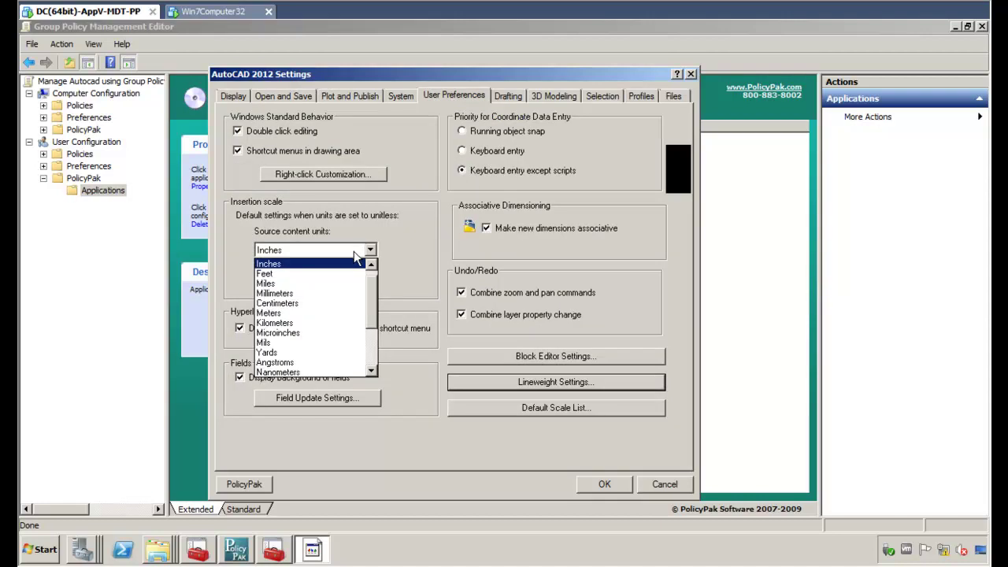
{"action": "left_click", "coordinate": [323, 303]}
{"action": "left_click", "coordinate": [325, 283]}
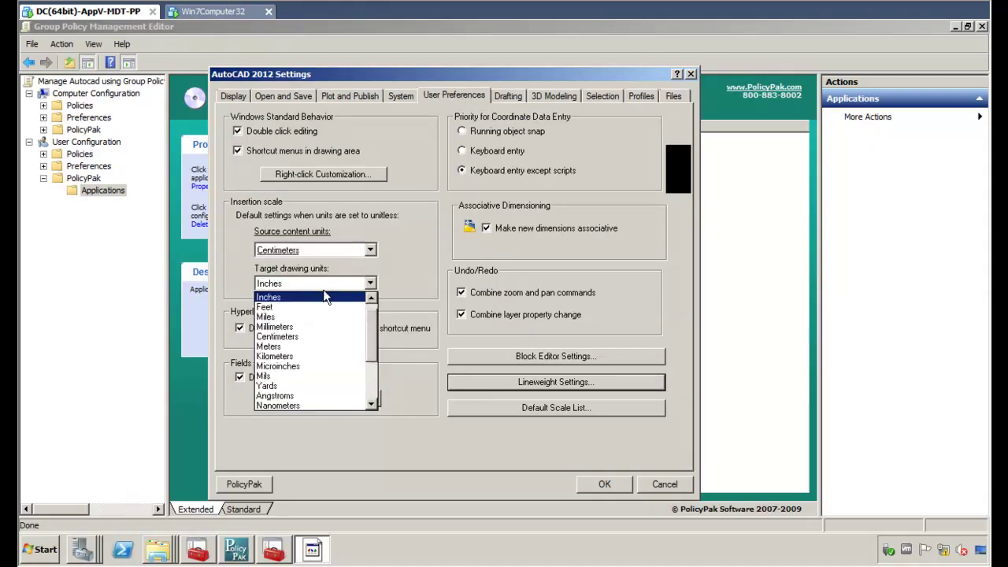
{"action": "left_click", "coordinate": [303, 327]}
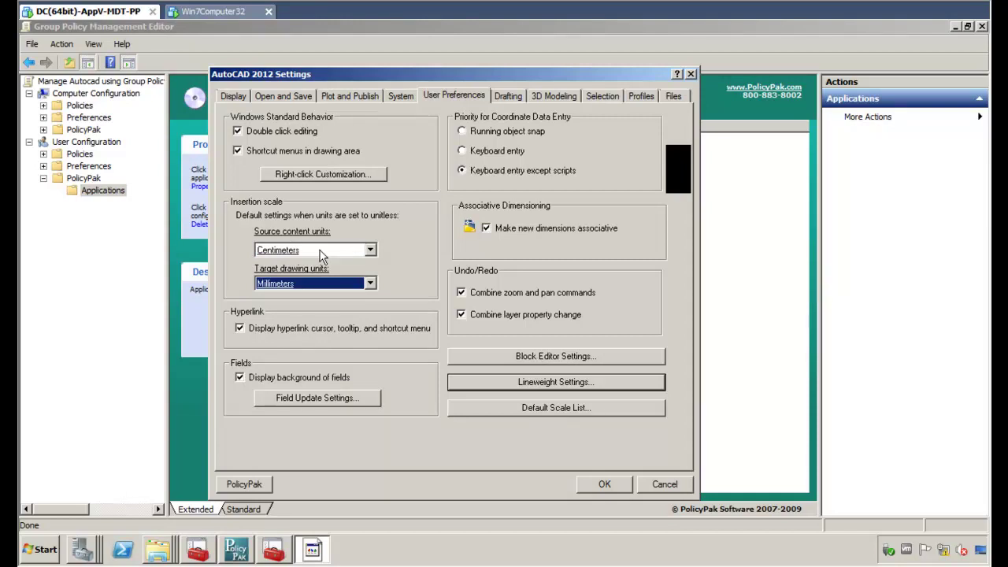
Grey out both the source content and target drawing unit controls on clients.
{"action": "right_click", "coordinate": [367, 252]}
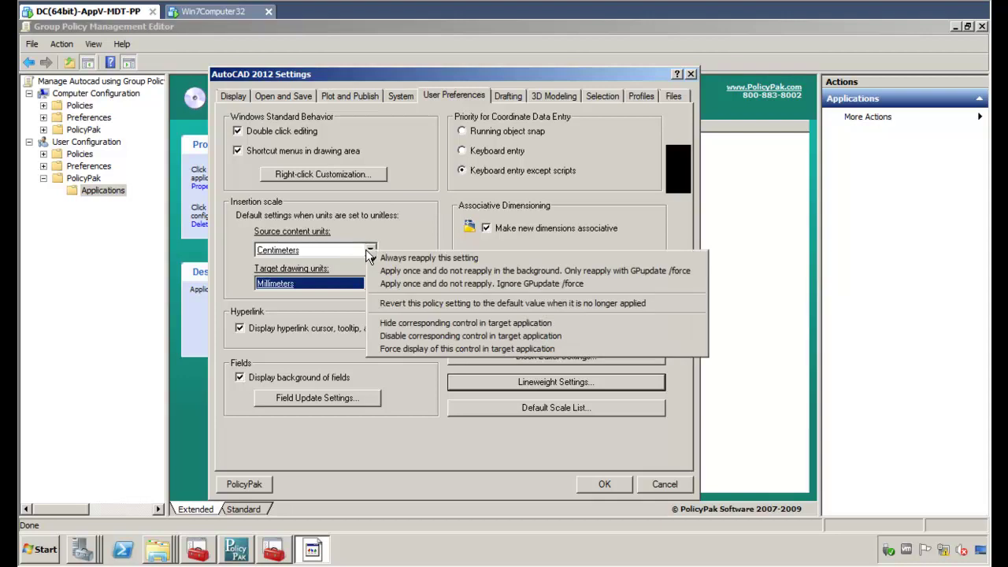
{"action": "left_click", "coordinate": [470, 336]}
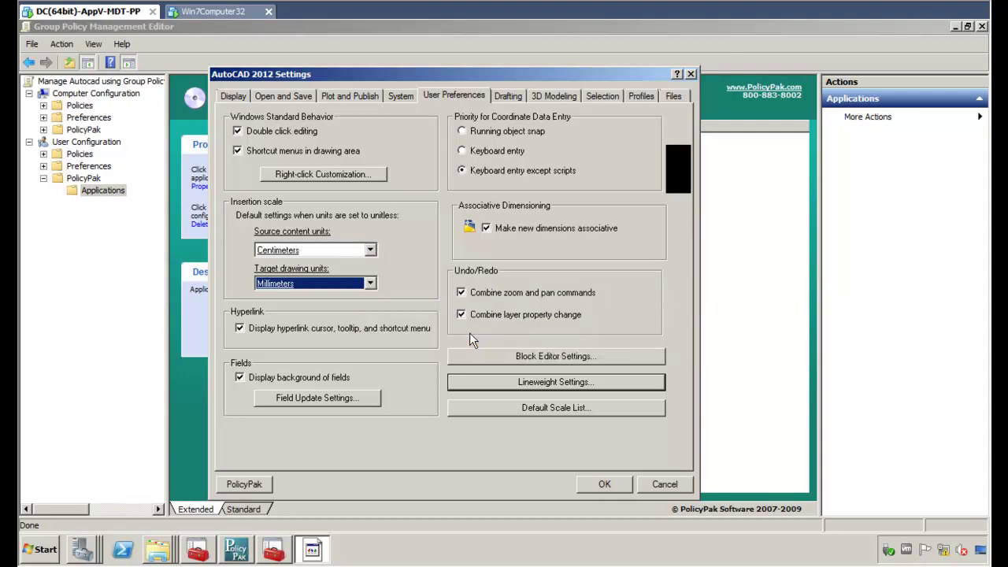
{"action": "right_click", "coordinate": [356, 283]}
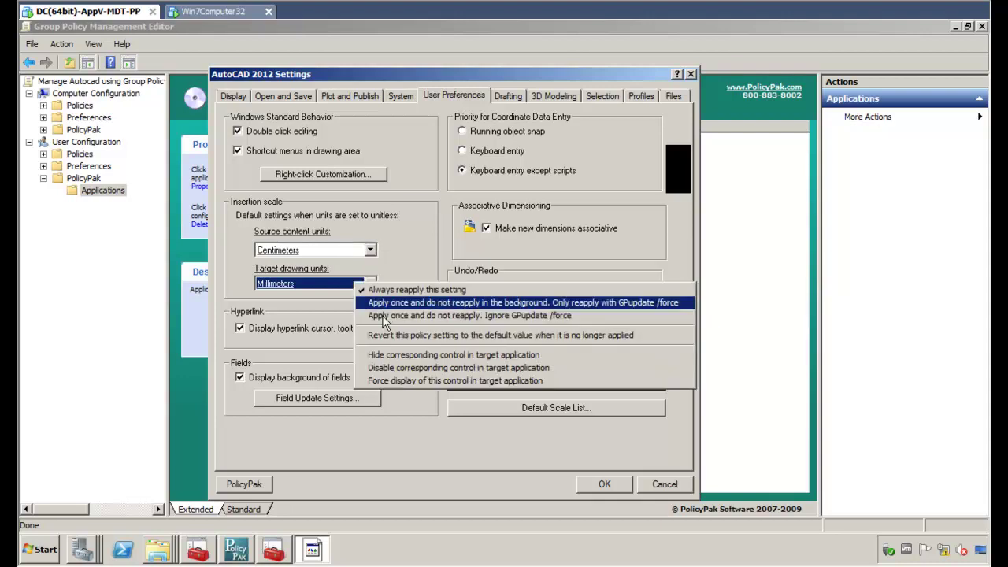
{"action": "left_click", "coordinate": [395, 367]}
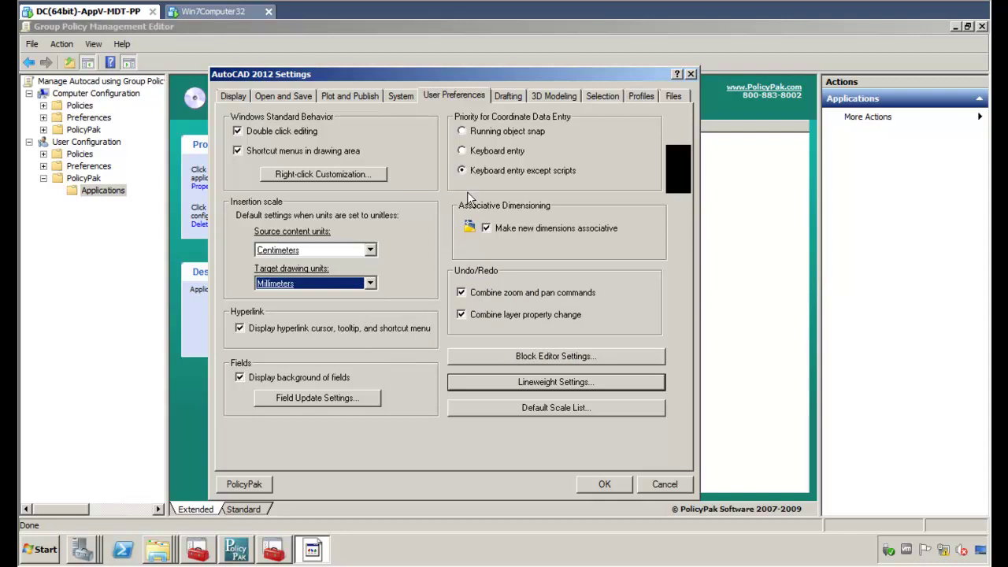
Disable the whole System tab in AutoCAD and accept the AutoCAD 2012 settings.
{"action": "left_click", "coordinate": [402, 99]}
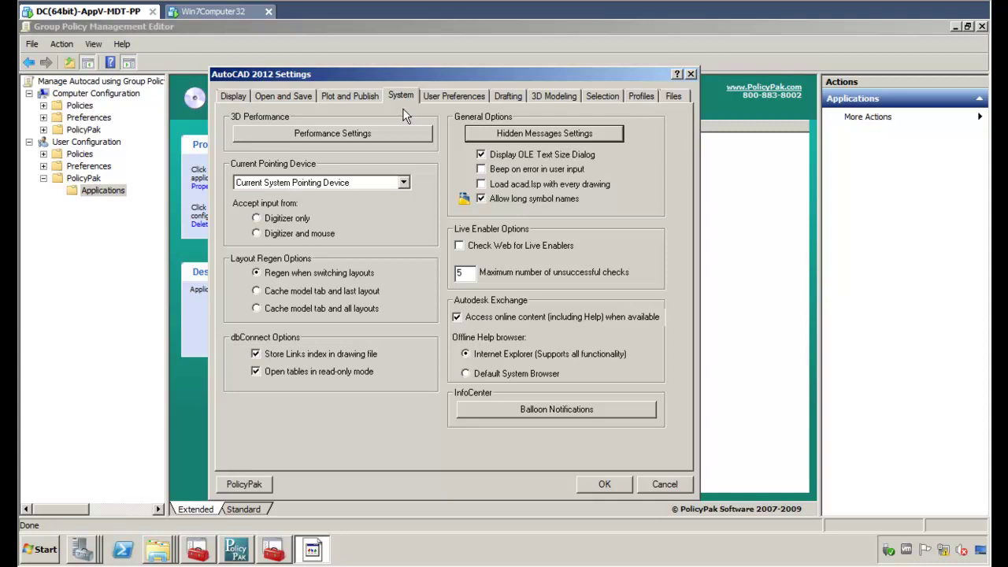
{"action": "right_click", "coordinate": [402, 110]}
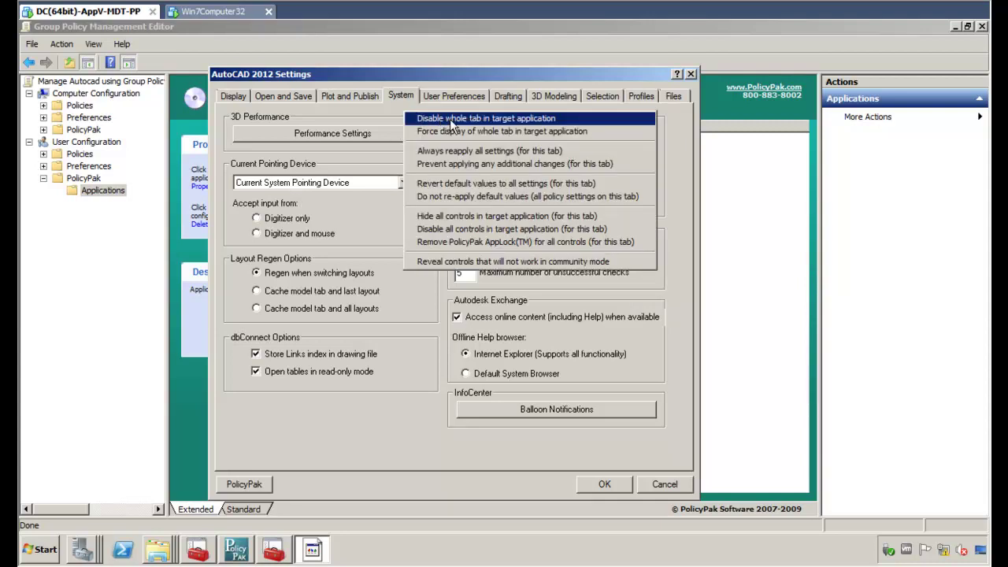
{"action": "left_click", "coordinate": [558, 120]}
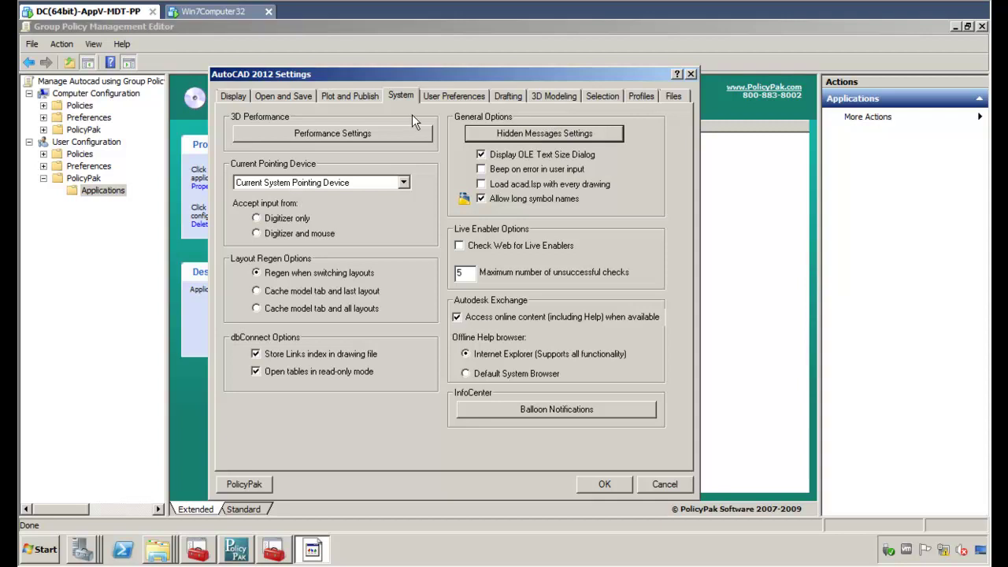
{"action": "left_click", "coordinate": [604, 485]}
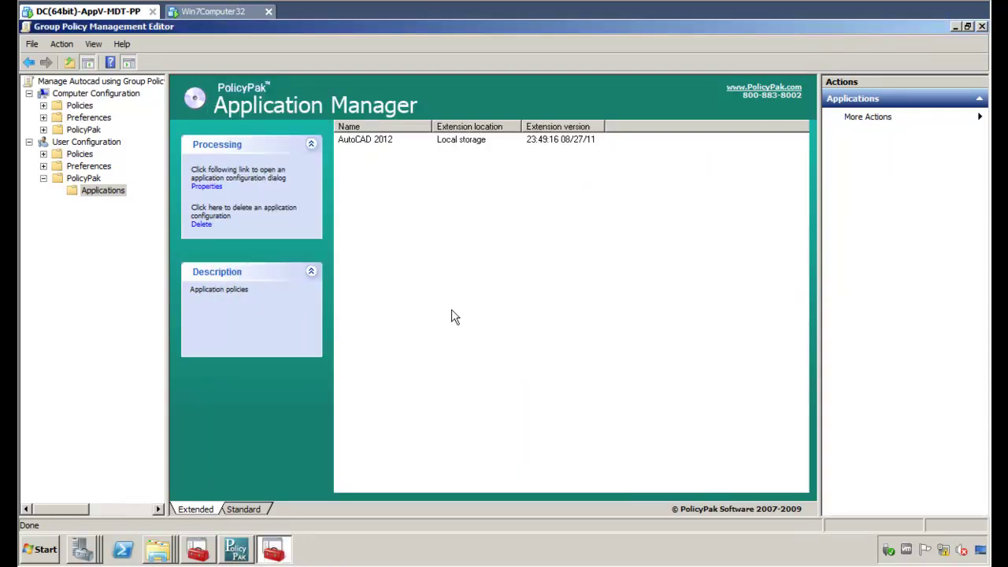
On Win7Computer32, open a Command Prompt and run gpupdate to refresh user and computer policy.
{"action": "left_click", "coordinate": [212, 13]}
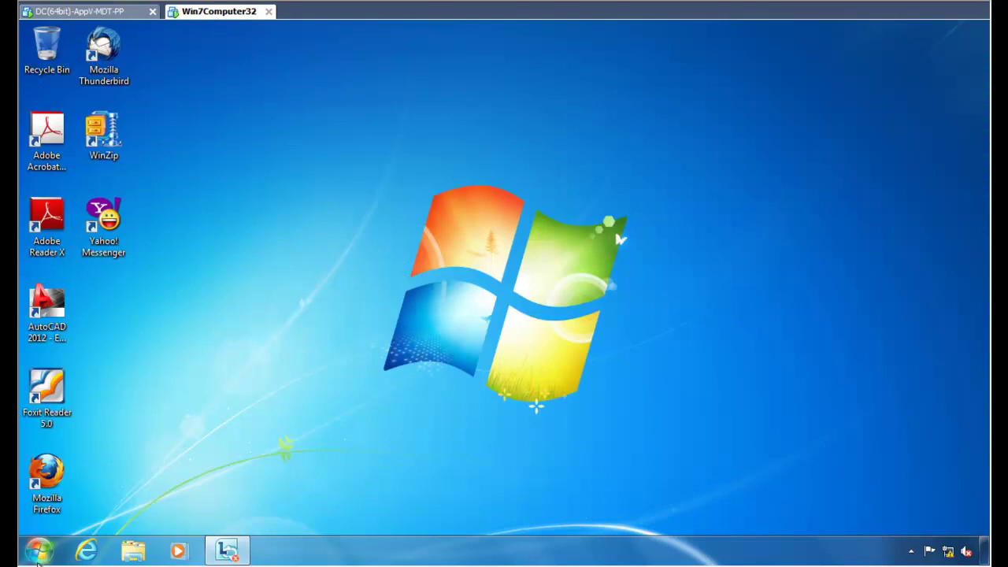
{"action": "left_click", "coordinate": [38, 552]}
{"action": "type", "text": "cmd"}
{"action": "key", "text": "Return"}
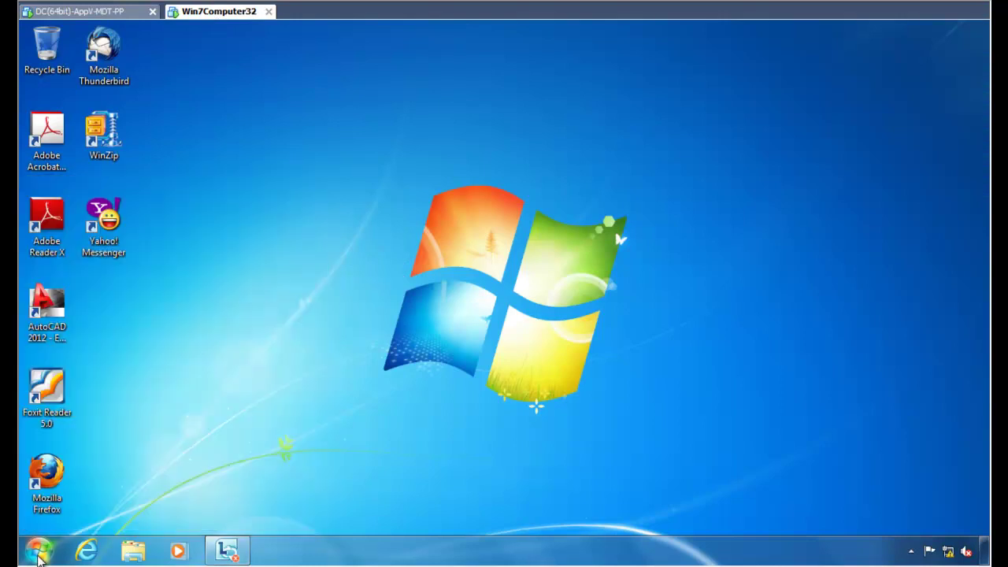
{"action": "type", "text": "gpupdate"}
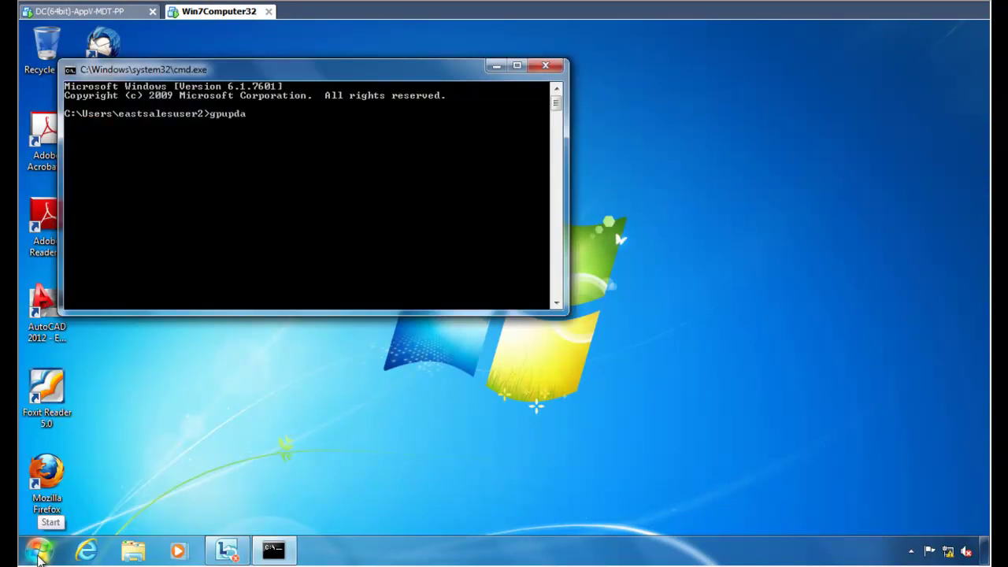
{"action": "key", "text": "Return"}
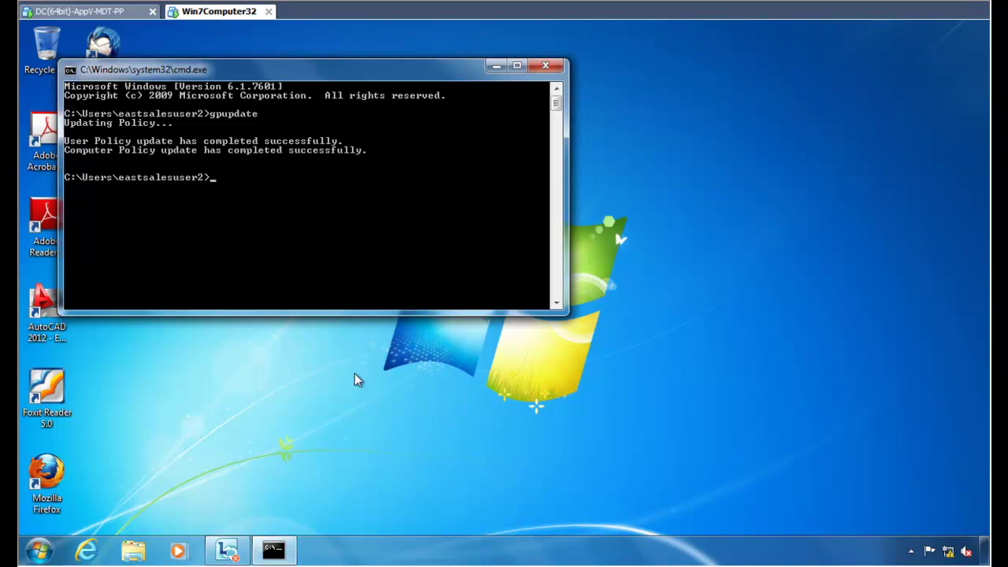
{"action": "left_click_drag", "start_coordinate": [323, 71], "coordinate": [524, 172]}
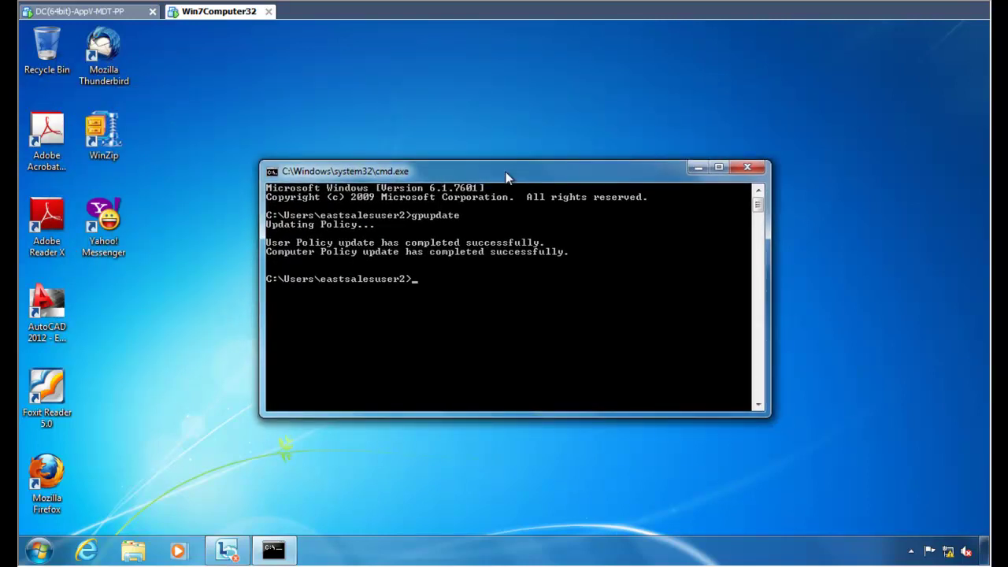
Launch AutoCAD 2012, dismiss the resolution error, continue the trial, and decline Customer Involvement.
{"action": "left_click", "coordinate": [38, 550]}
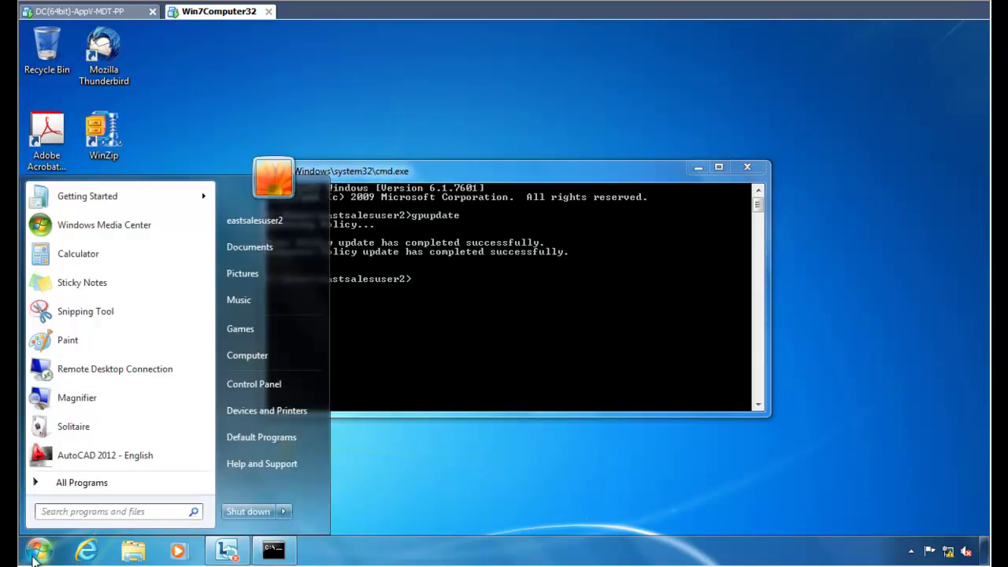
{"action": "left_click", "coordinate": [105, 454]}
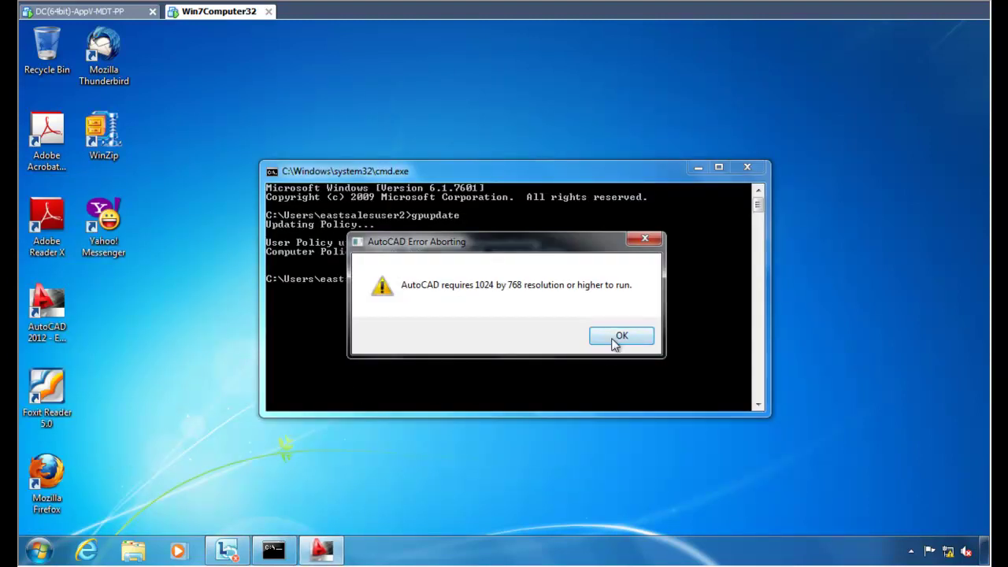
{"action": "left_click", "coordinate": [616, 341]}
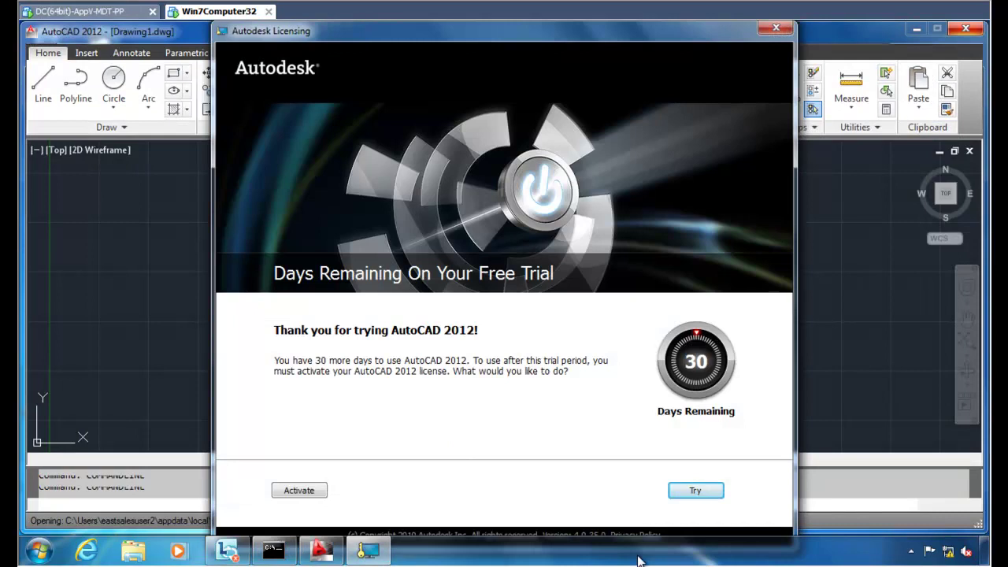
{"action": "left_click", "coordinate": [696, 490]}
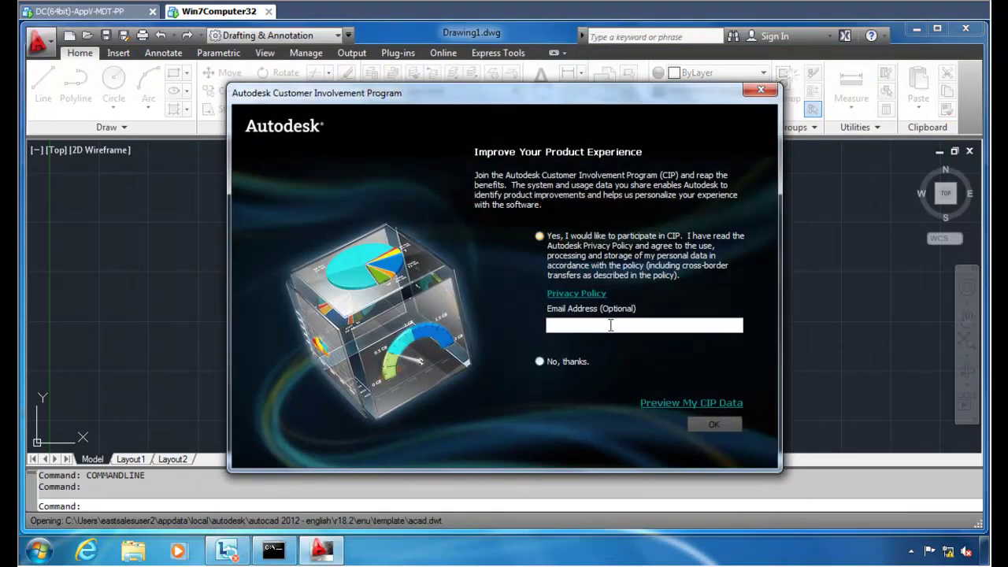
{"action": "left_click", "coordinate": [540, 361]}
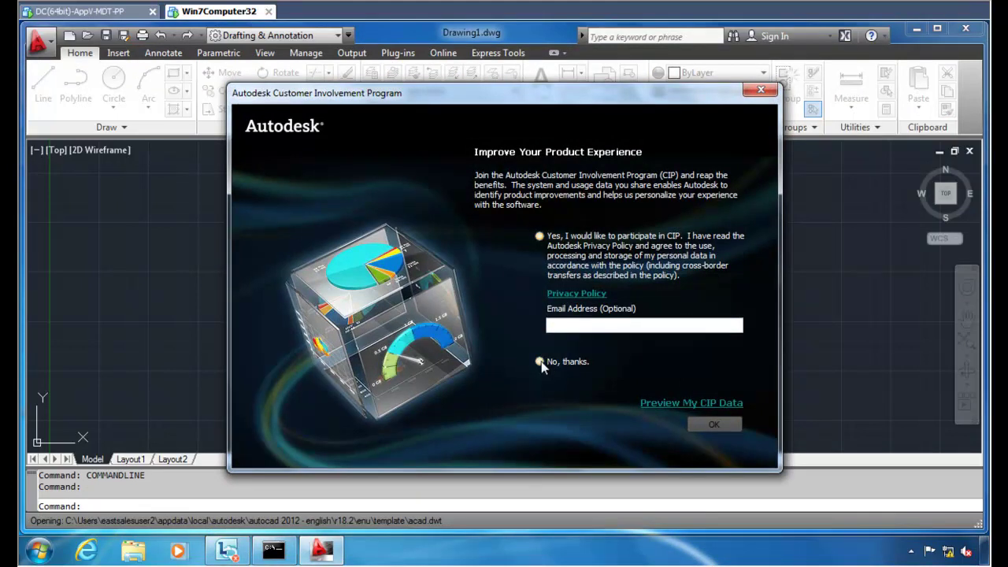
{"action": "left_click", "coordinate": [717, 426]}
{"action": "left_click", "coordinate": [396, 338]}
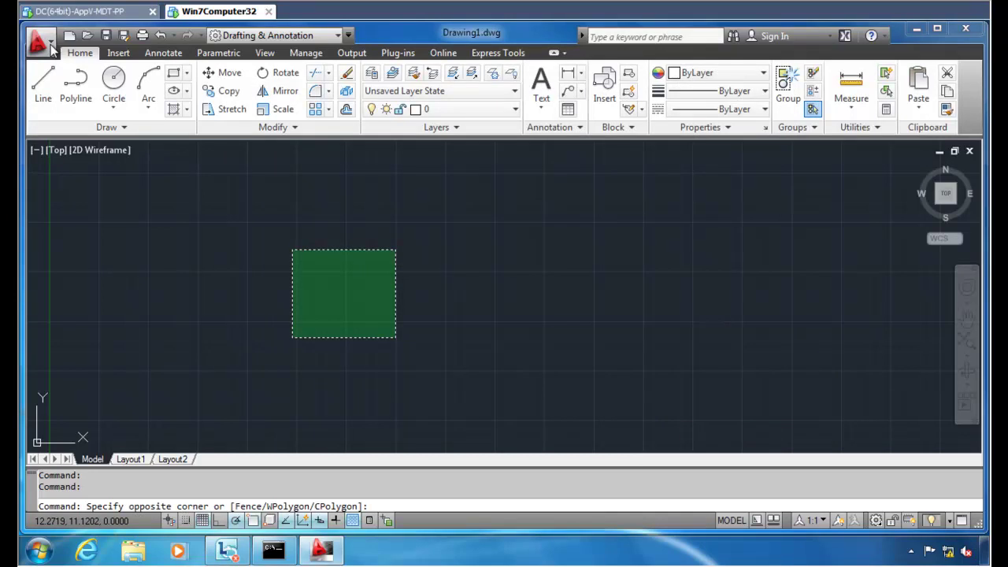
{"action": "left_click", "coordinate": [129, 171]}
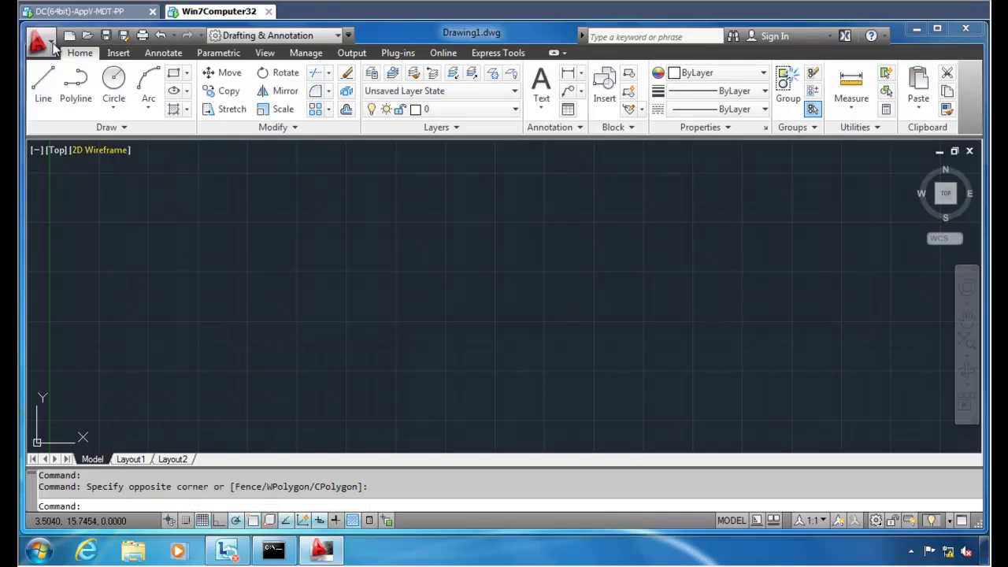
Open AutoCAD Options and inspect the locked autosave and Centimeters/Millimeters insertion scale settings.
{"action": "left_click", "coordinate": [49, 44]}
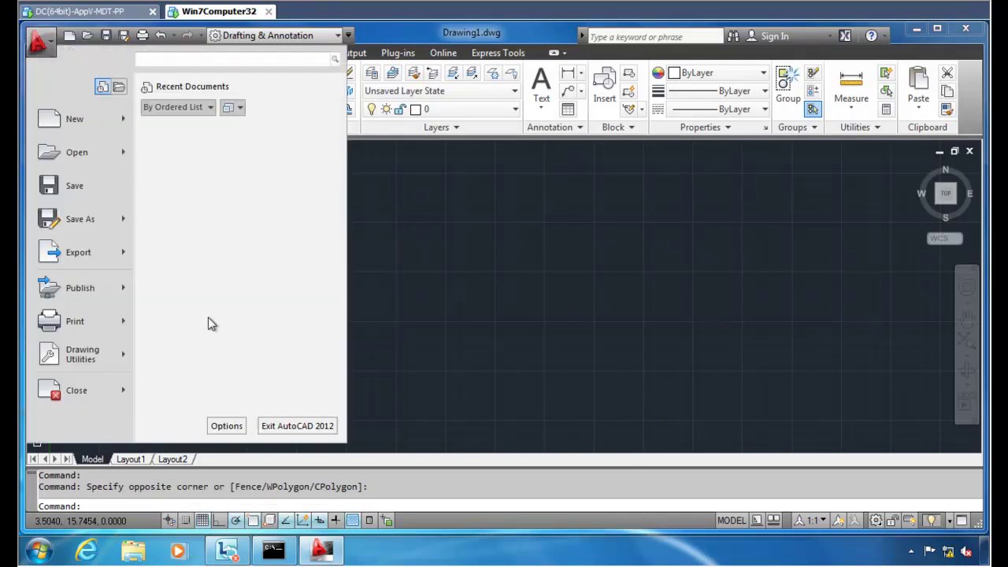
{"action": "left_click", "coordinate": [227, 426]}
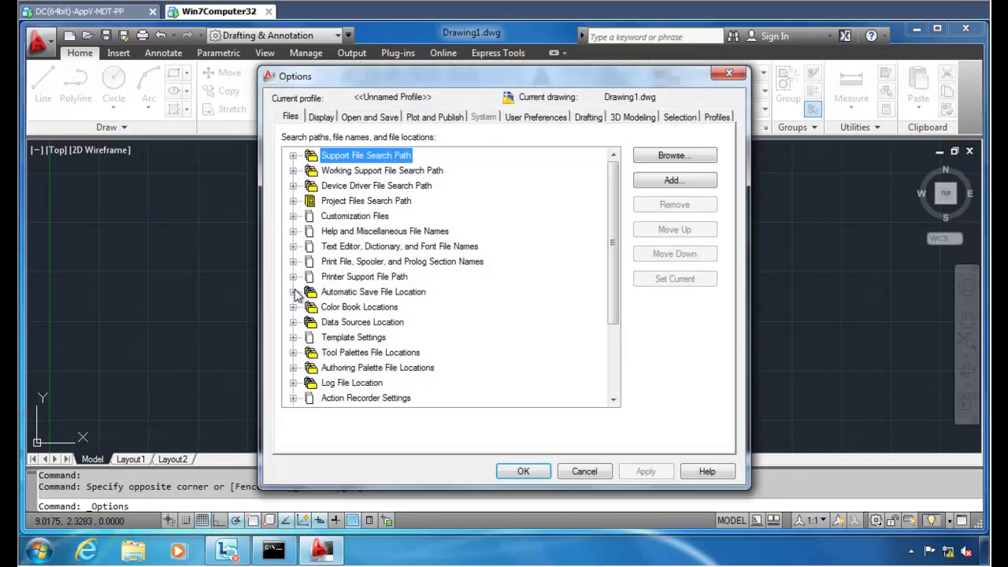
{"action": "left_click", "coordinate": [326, 120]}
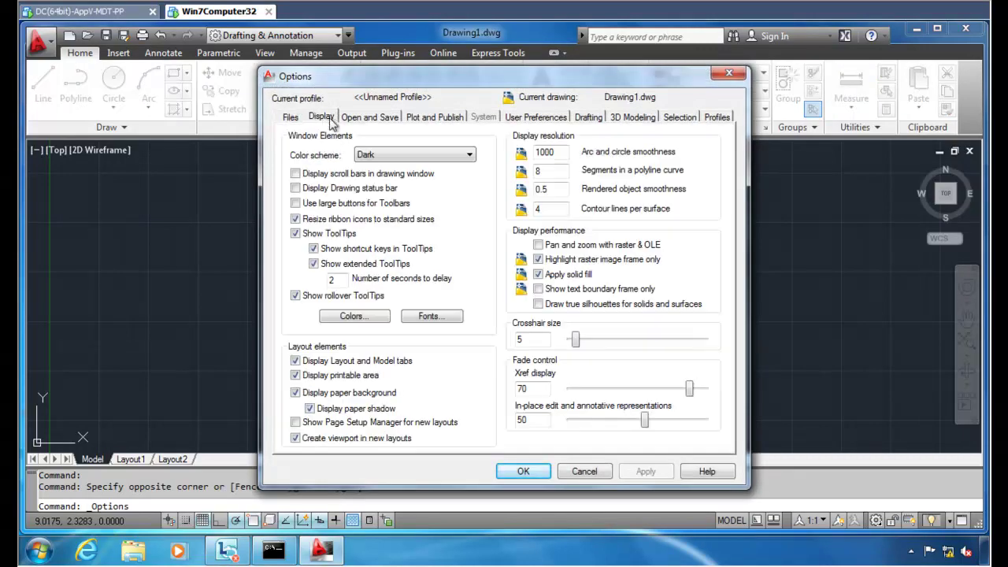
{"action": "left_click", "coordinate": [364, 117]}
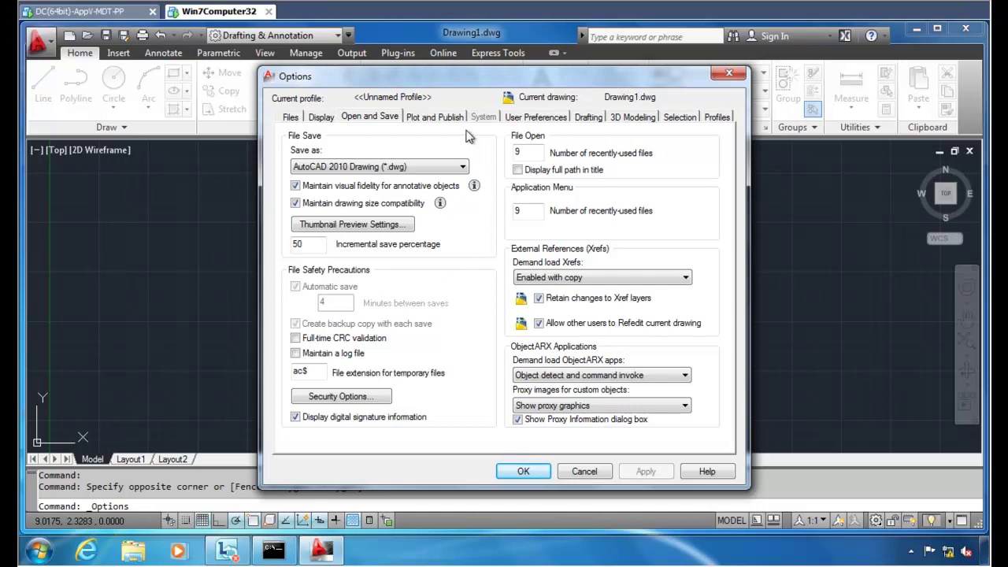
{"action": "left_click", "coordinate": [530, 123]}
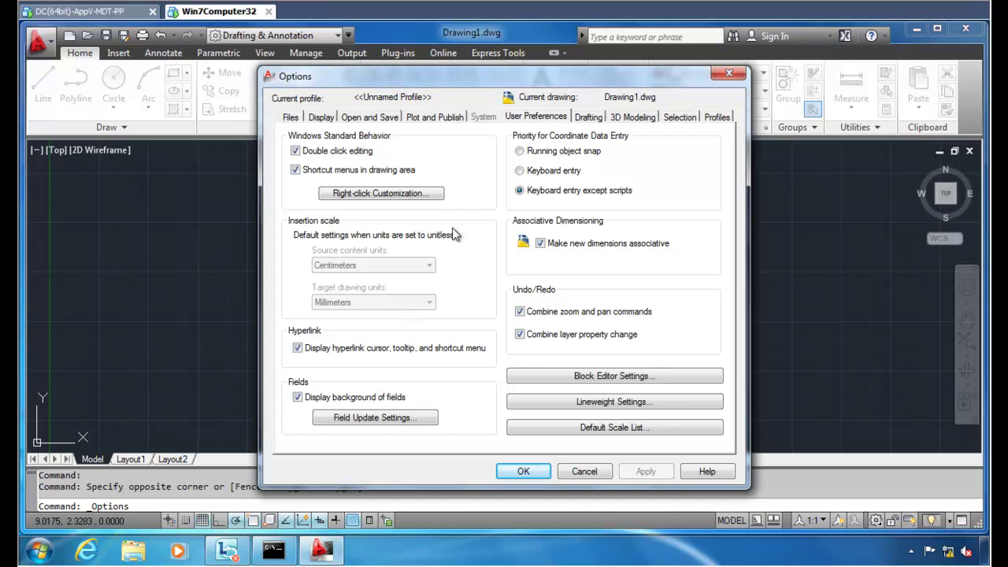
Review the Plot and Publish, User Preferences and Profiles tabs, then close Options with OK.
{"action": "left_click", "coordinate": [446, 118]}
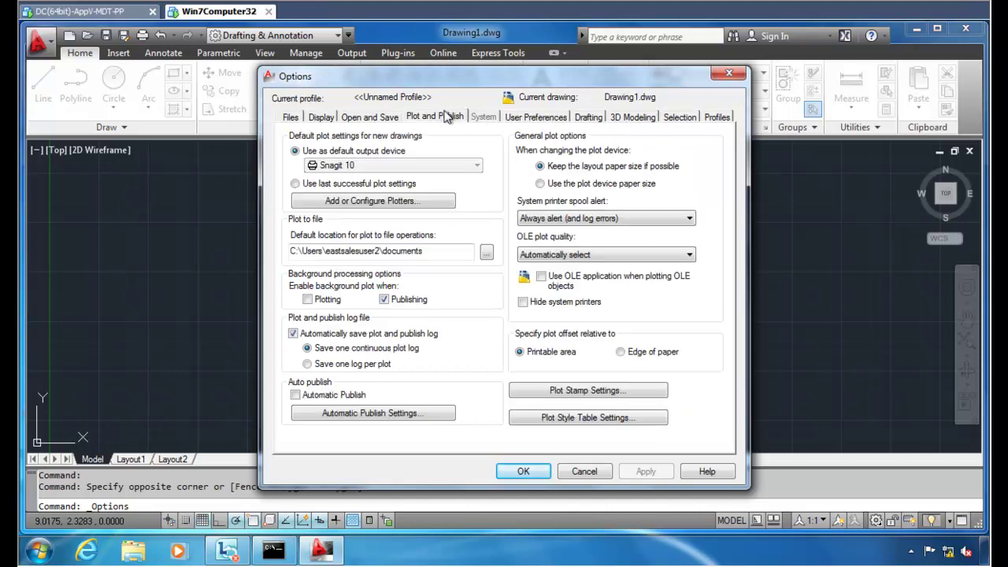
{"action": "left_click", "coordinate": [519, 124]}
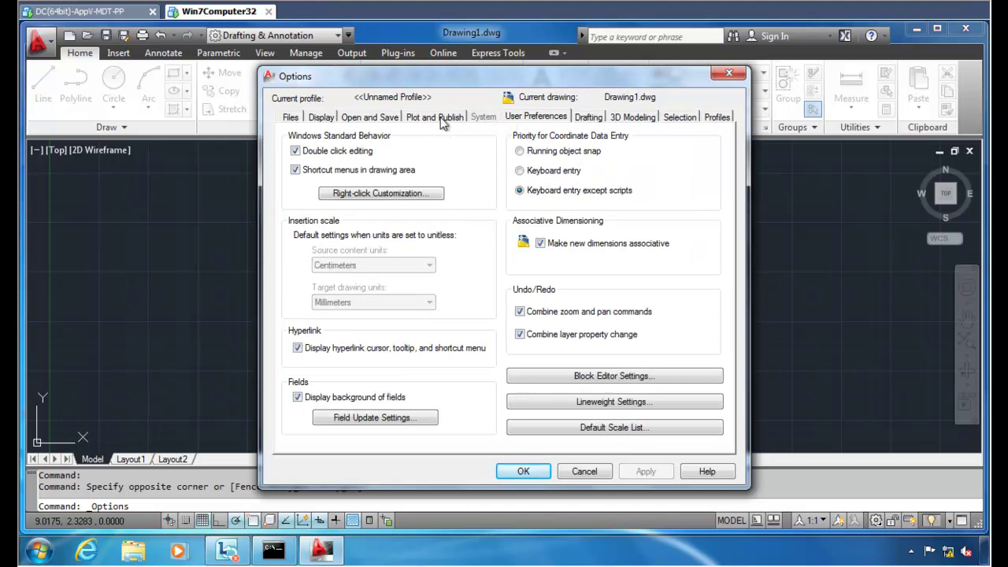
{"action": "left_click", "coordinate": [443, 120]}
{"action": "left_click", "coordinate": [517, 122]}
{"action": "left_click", "coordinate": [719, 118]}
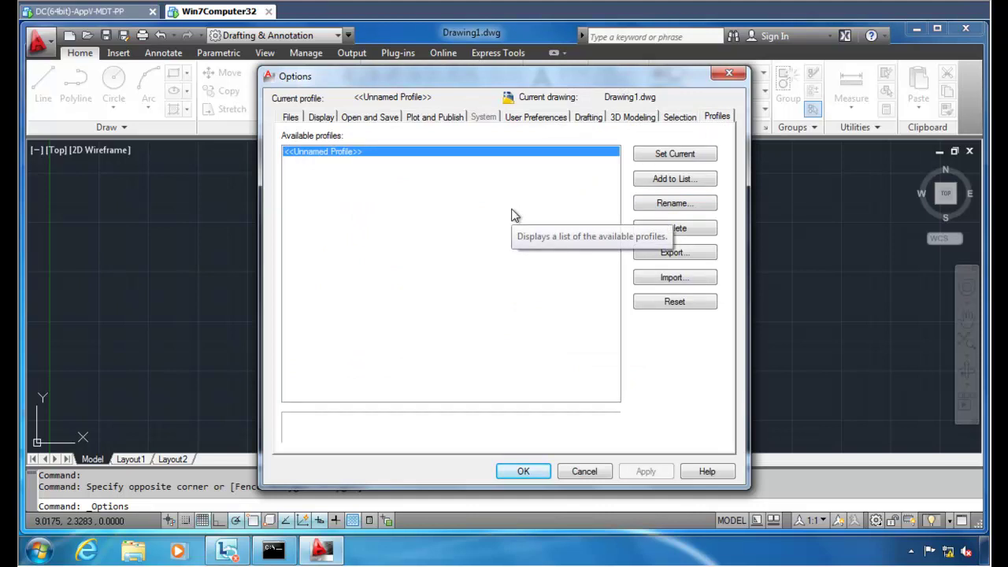
{"action": "left_click", "coordinate": [524, 471]}
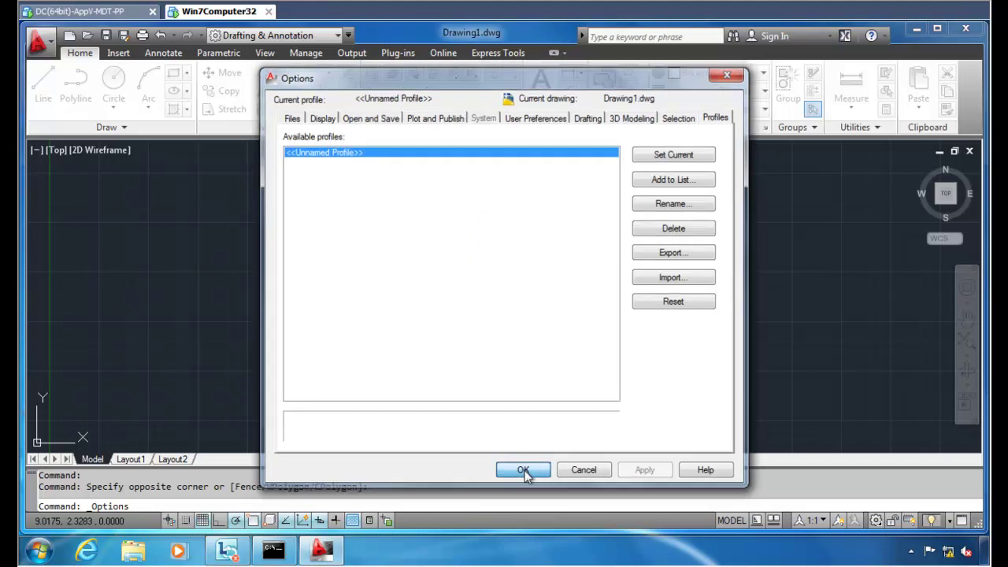